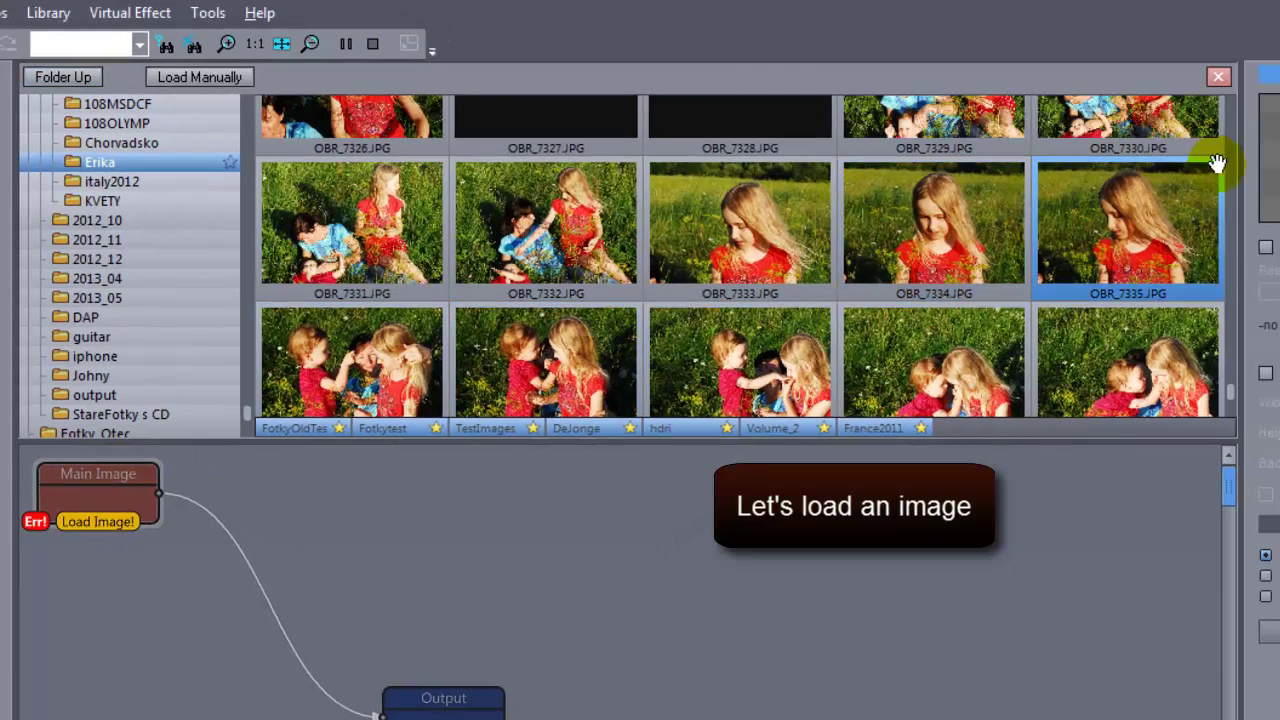
- Load OBR_7333.JPG as the main image and move the Output object higher and farther from Main Image
click(856, 205)
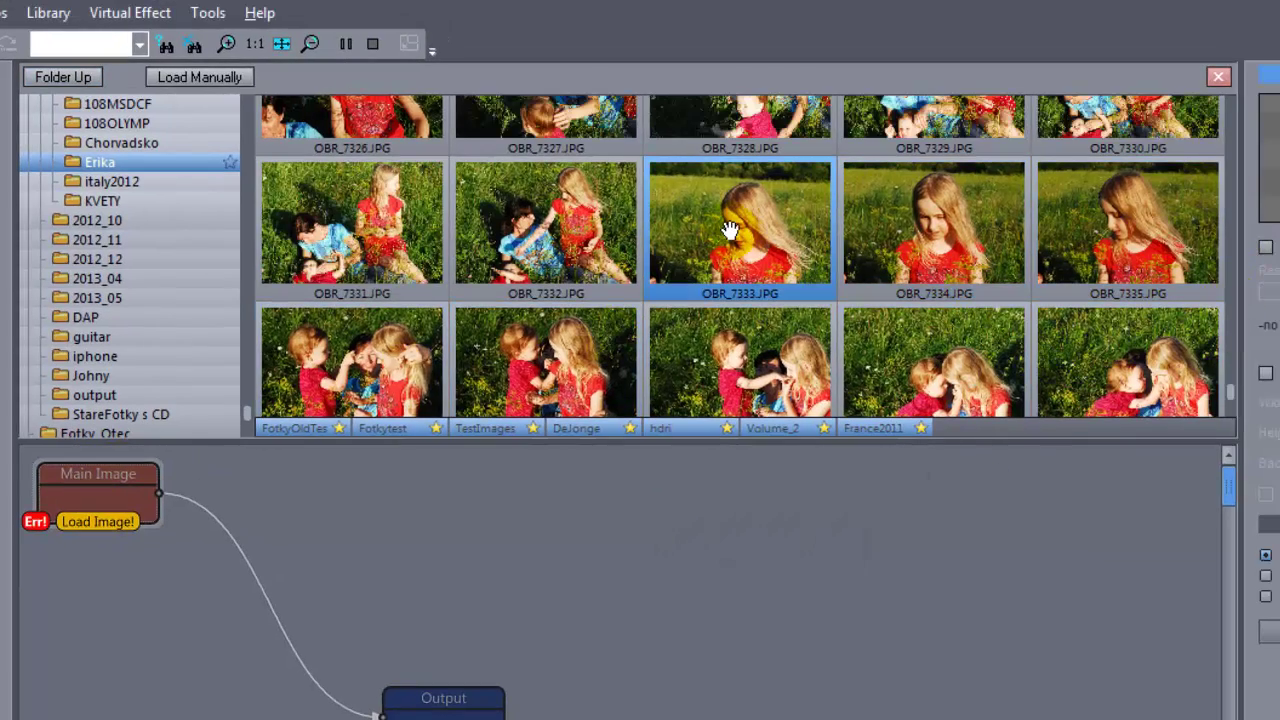
double_click(742, 236)
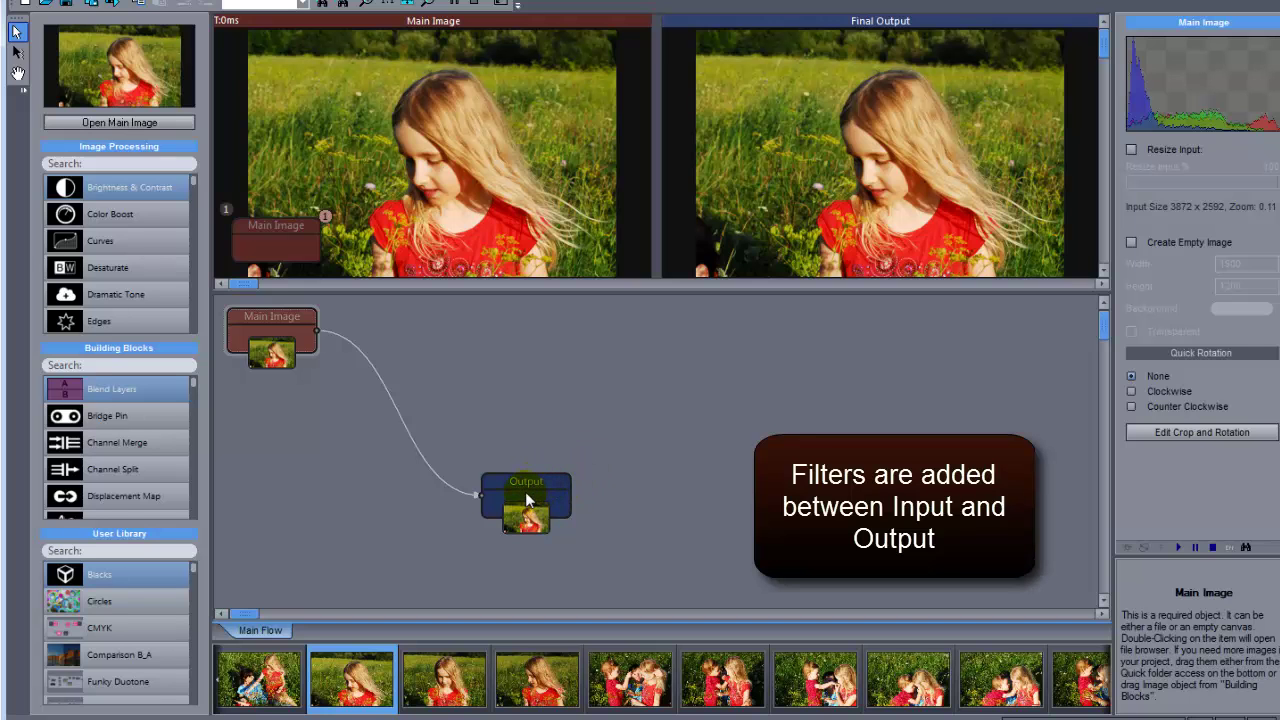
drag(526, 491, 589, 395)
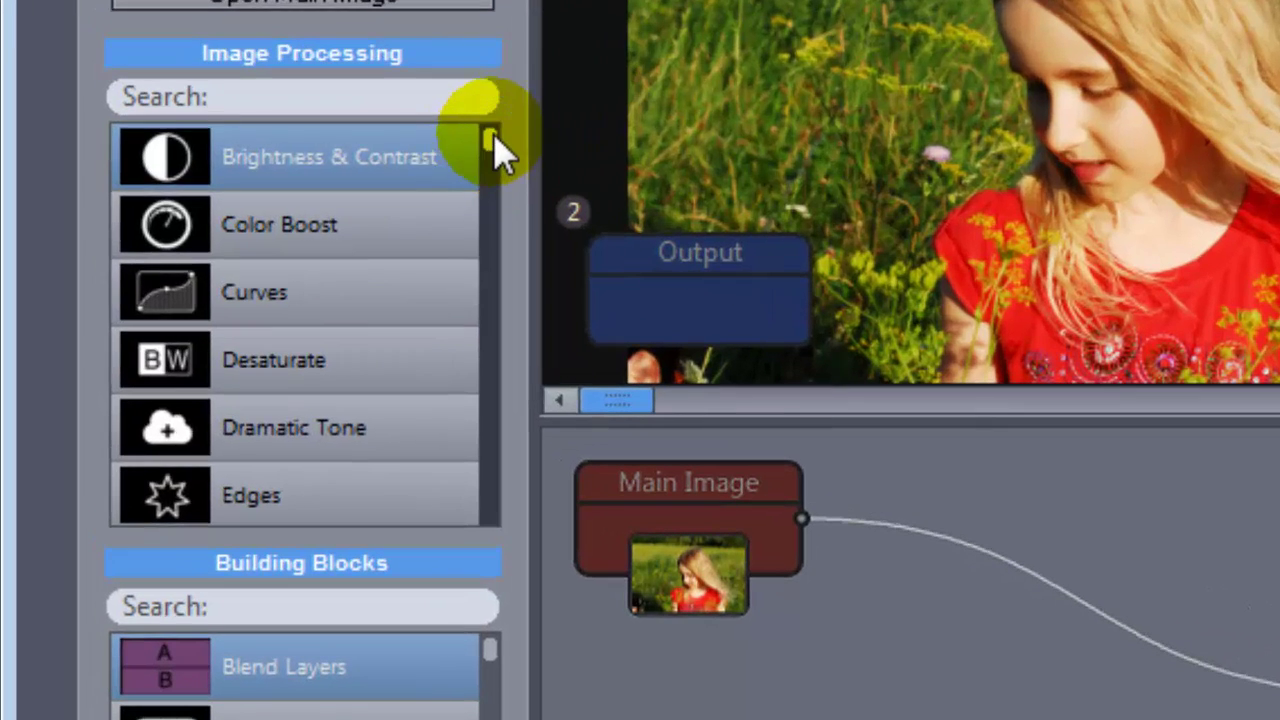
- Insert a Desaturate filter between Main Image and Output and lower its red color weight
mouse_move(493, 133)
mouse_down()
mouse_move(486, 306)
mouse_move(482, 113)
mouse_up()
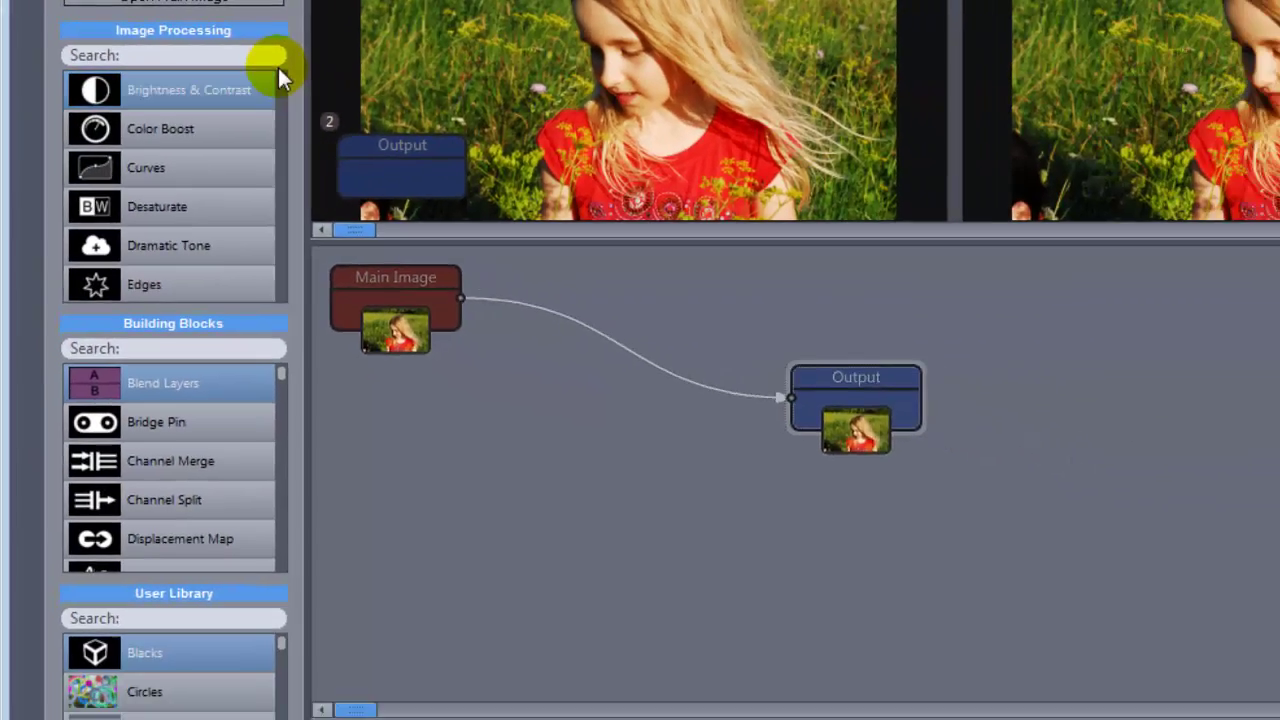
drag(163, 206, 550, 330)
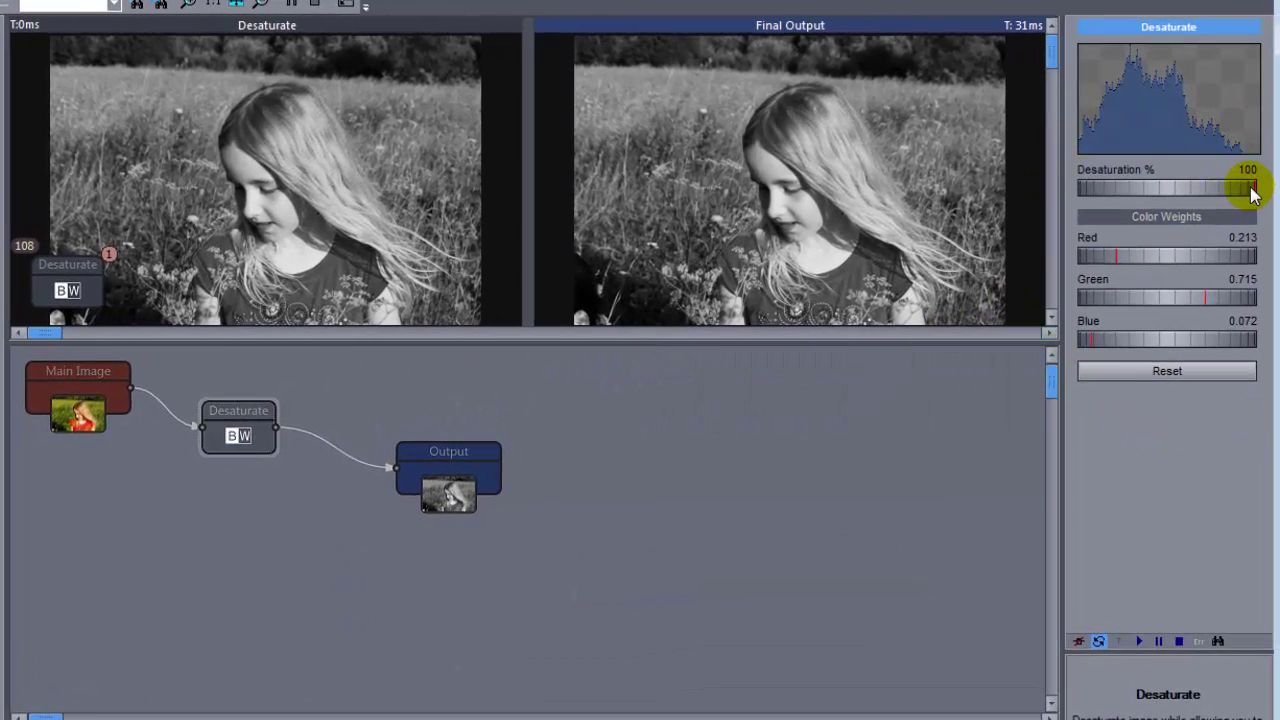
mouse_move(1250, 187)
mouse_down()
mouse_move(1097, 188)
mouse_move(1257, 187)
mouse_up()
drag(1113, 255, 1080, 251)
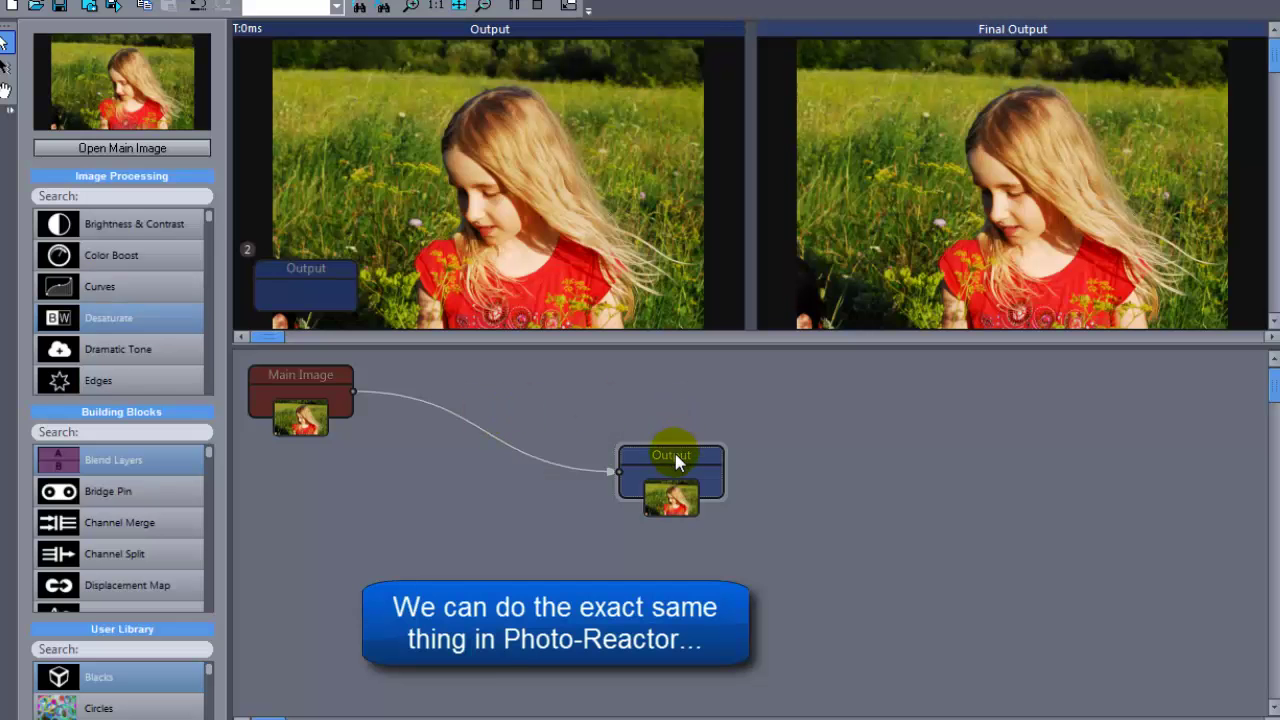
- Insert a Blend Layers object between Main Image and Output and set its blending type to Screen
drag(674, 451, 705, 505)
click(93, 465)
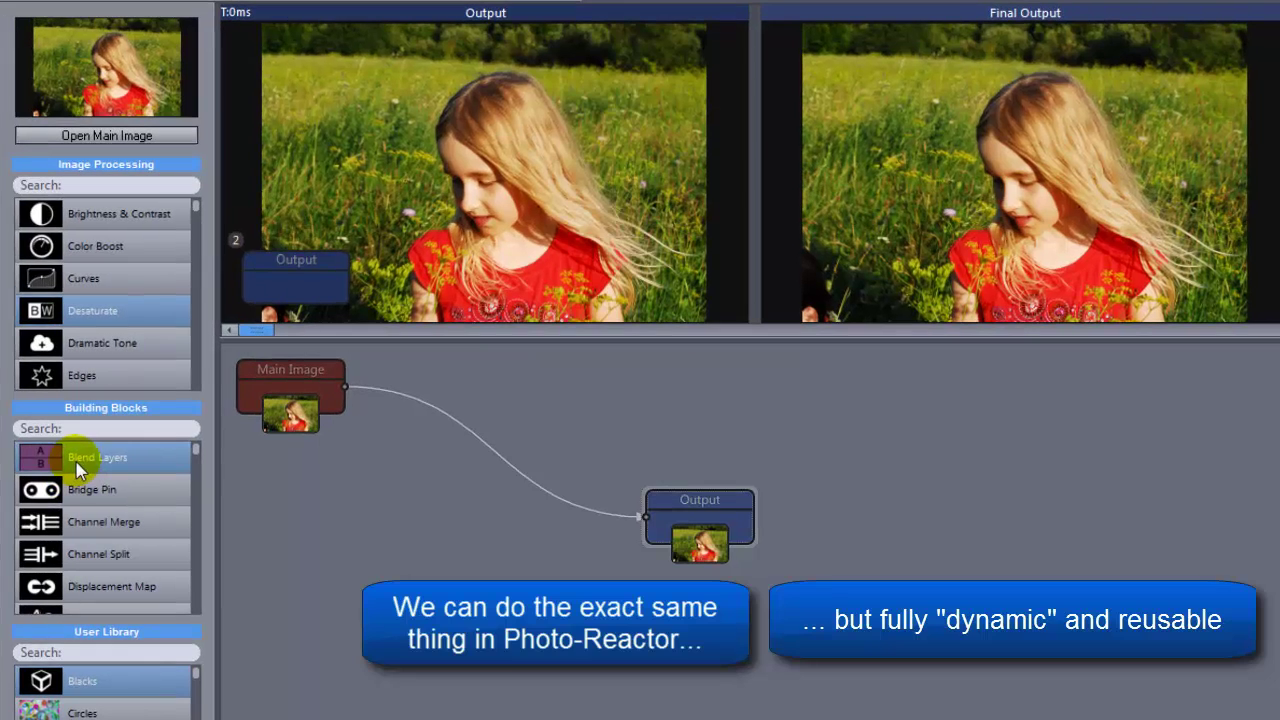
drag(76, 462, 385, 514)
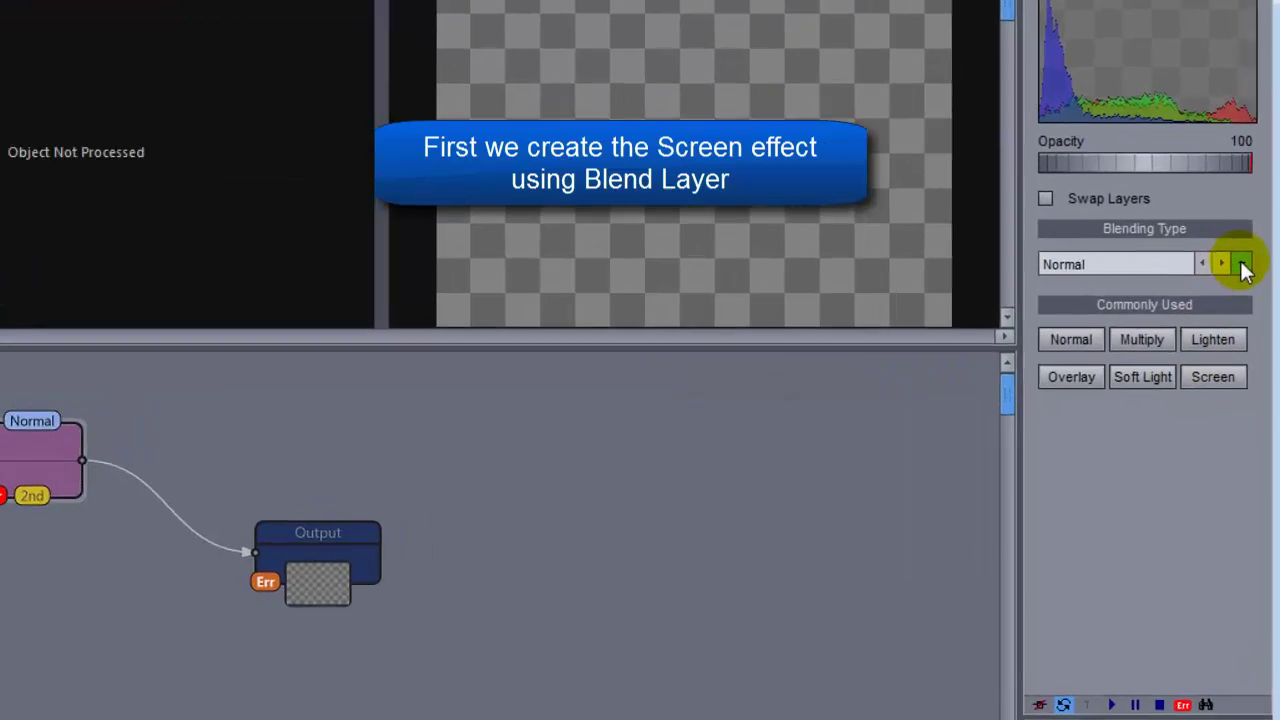
click(1246, 267)
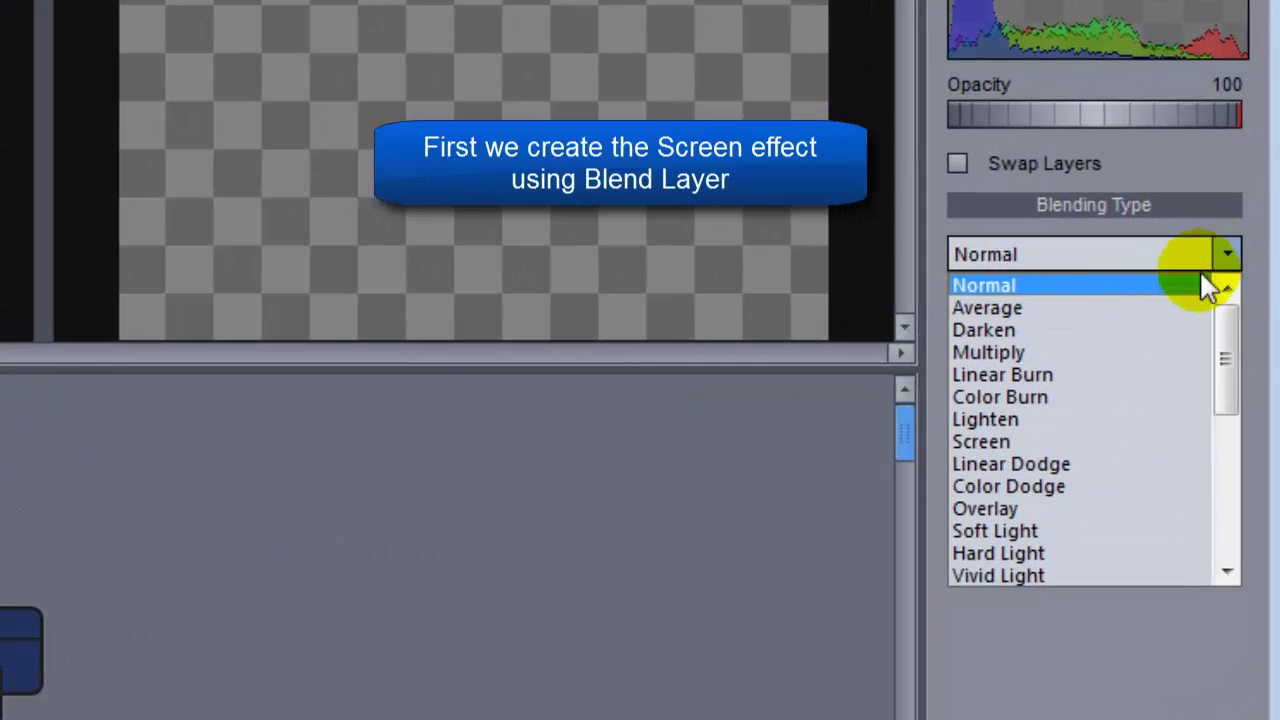
click(1084, 441)
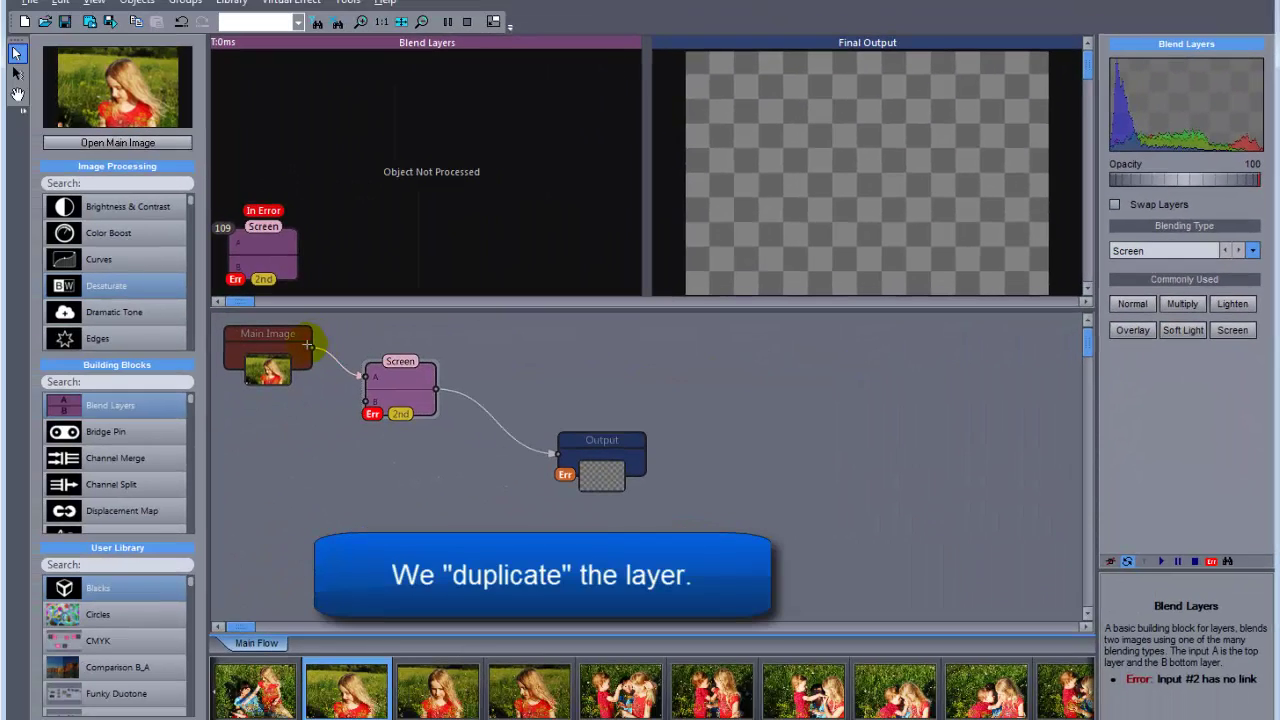
- Connect Main Image to input B of the Screen blend and move Output farther away to make room
drag(308, 345, 366, 401)
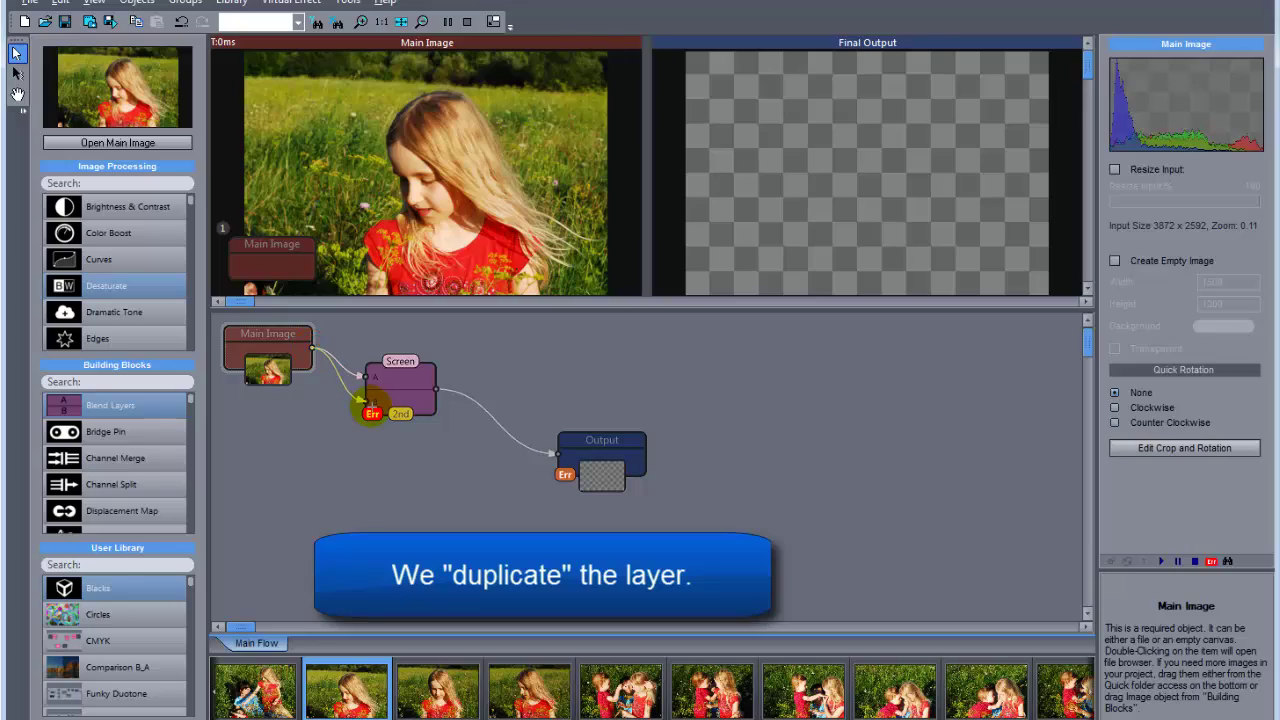
click(407, 404)
drag(598, 443, 706, 473)
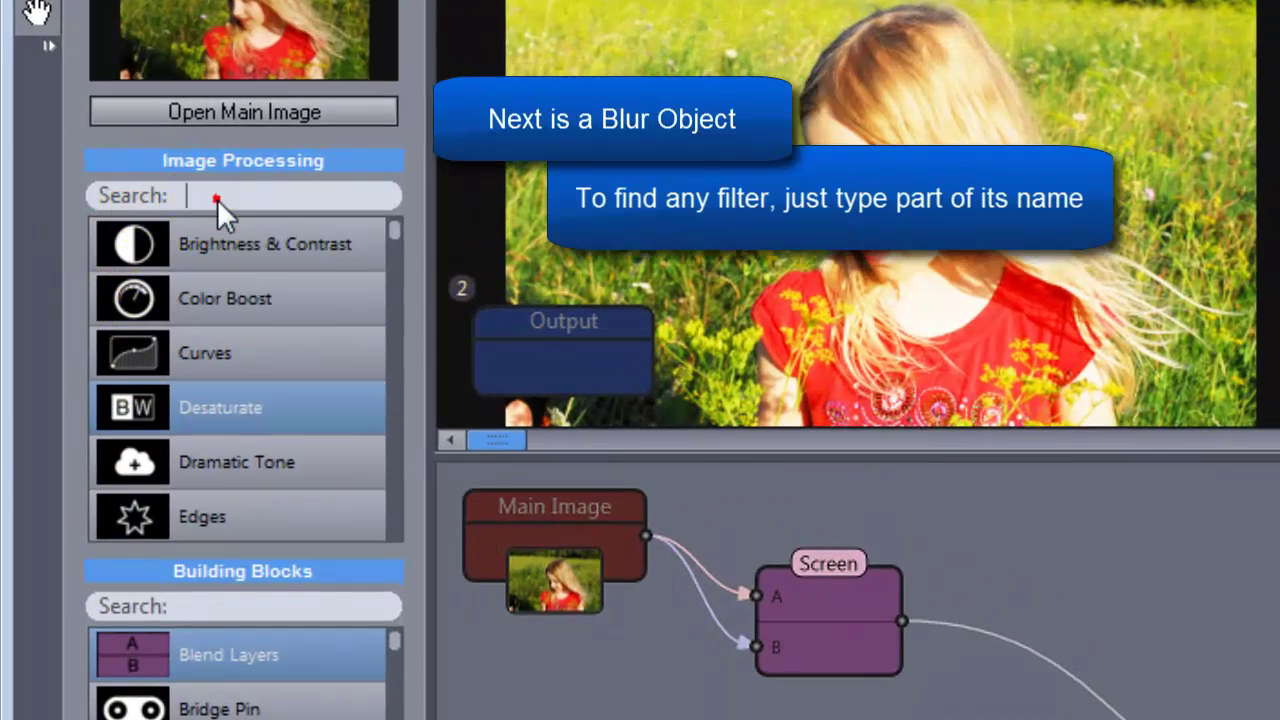
- Search the image processing filters for "blur" and insert a Gaussian Blur between the Screen blend and Output
text(blur)
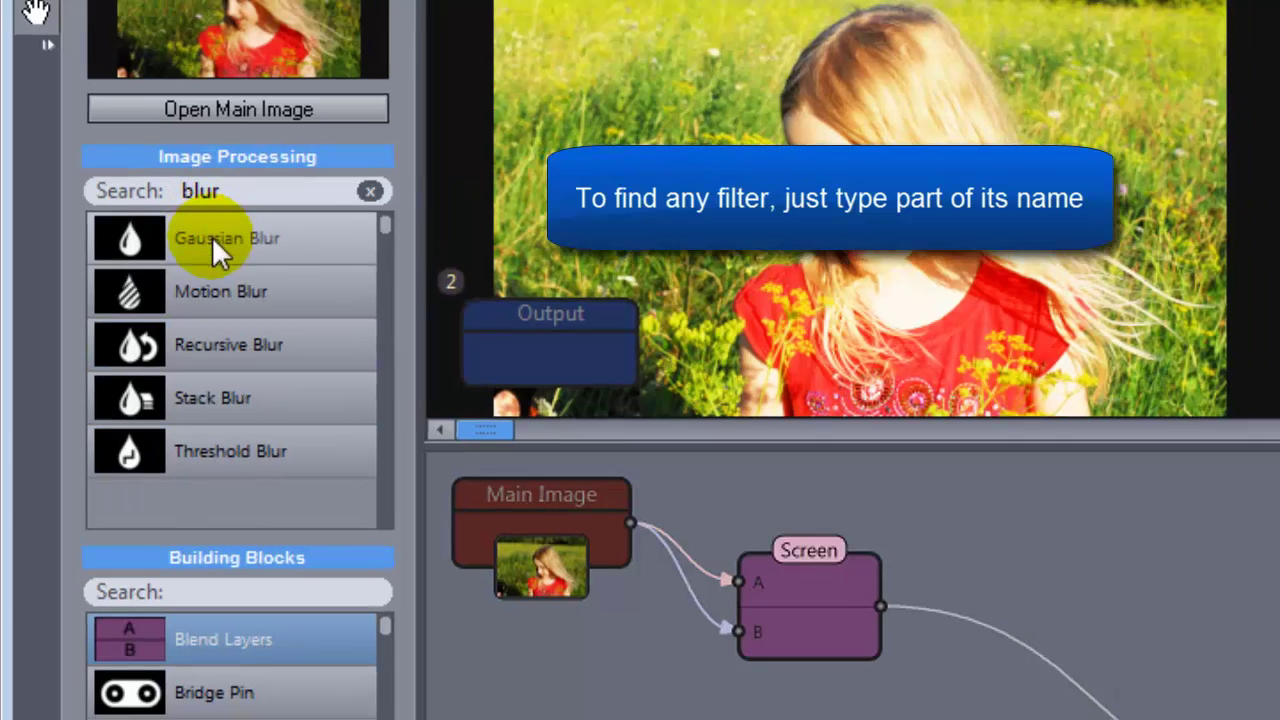
drag(212, 236, 1093, 695)
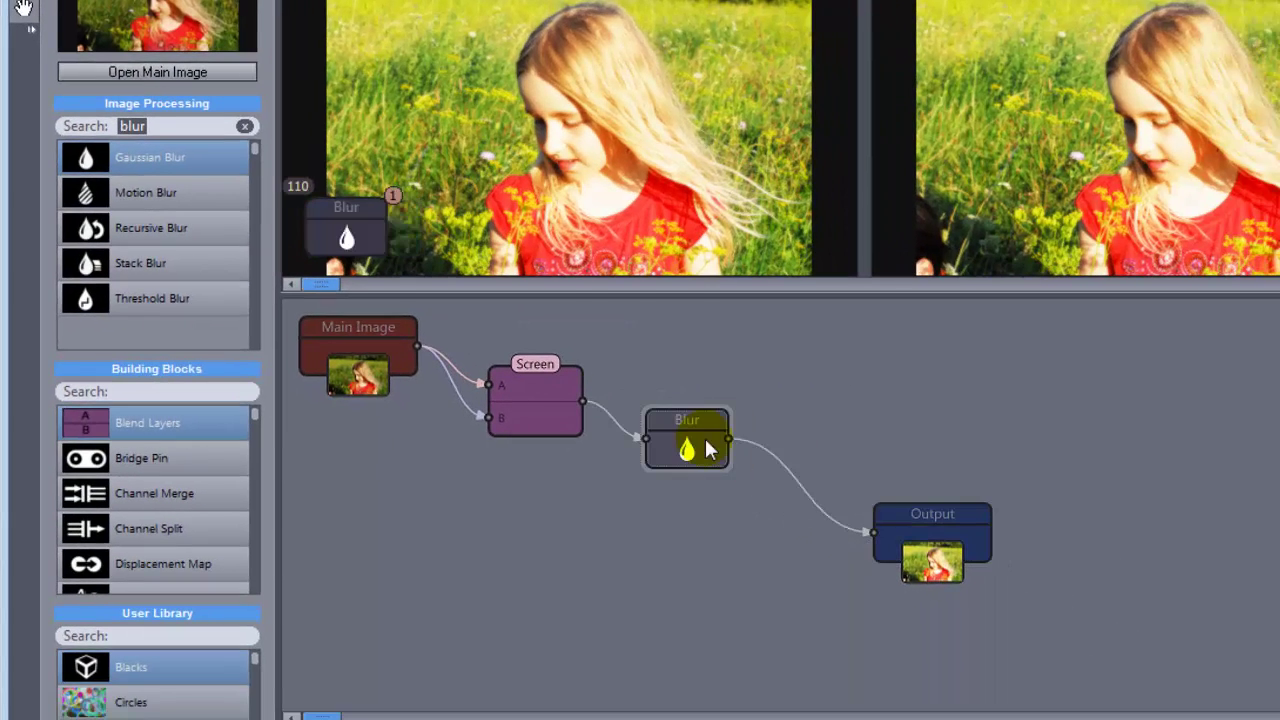
drag(705, 450, 721, 392)
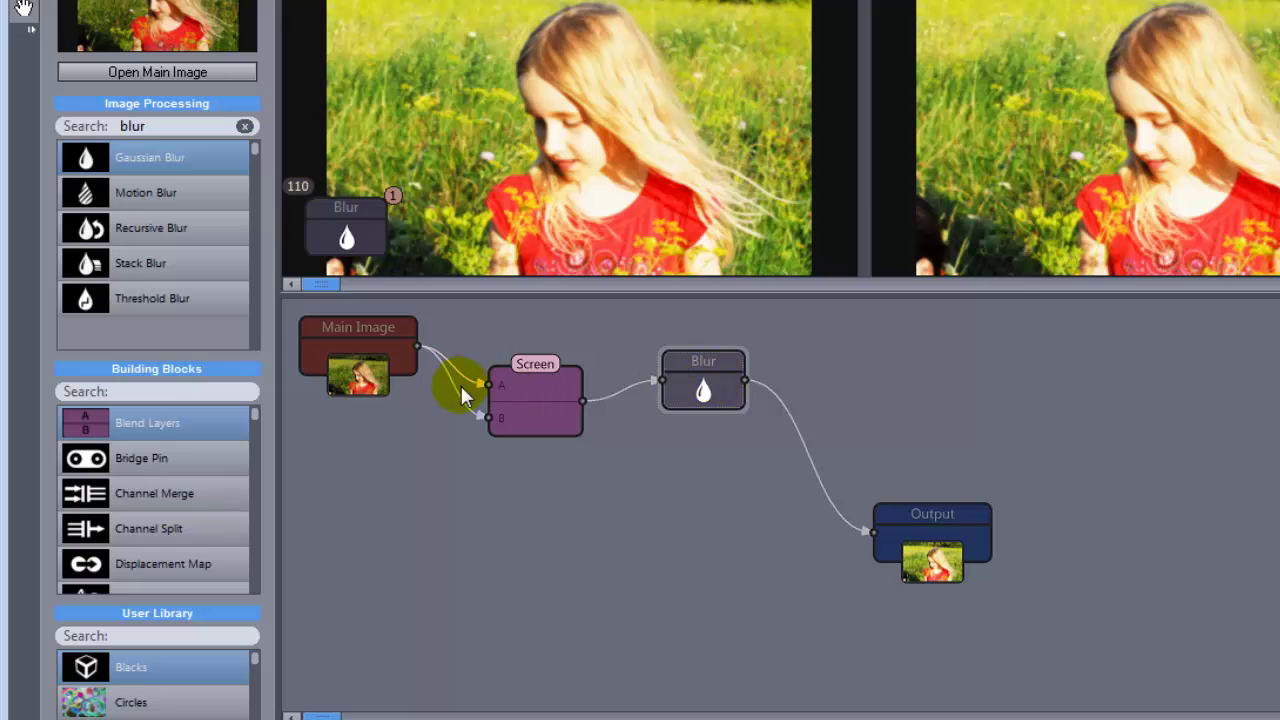
- Insert a Multiply Blend Layers object between Blur and Output, with the Screen blend's output connected to its input B
drag(545, 465, 810, 466)
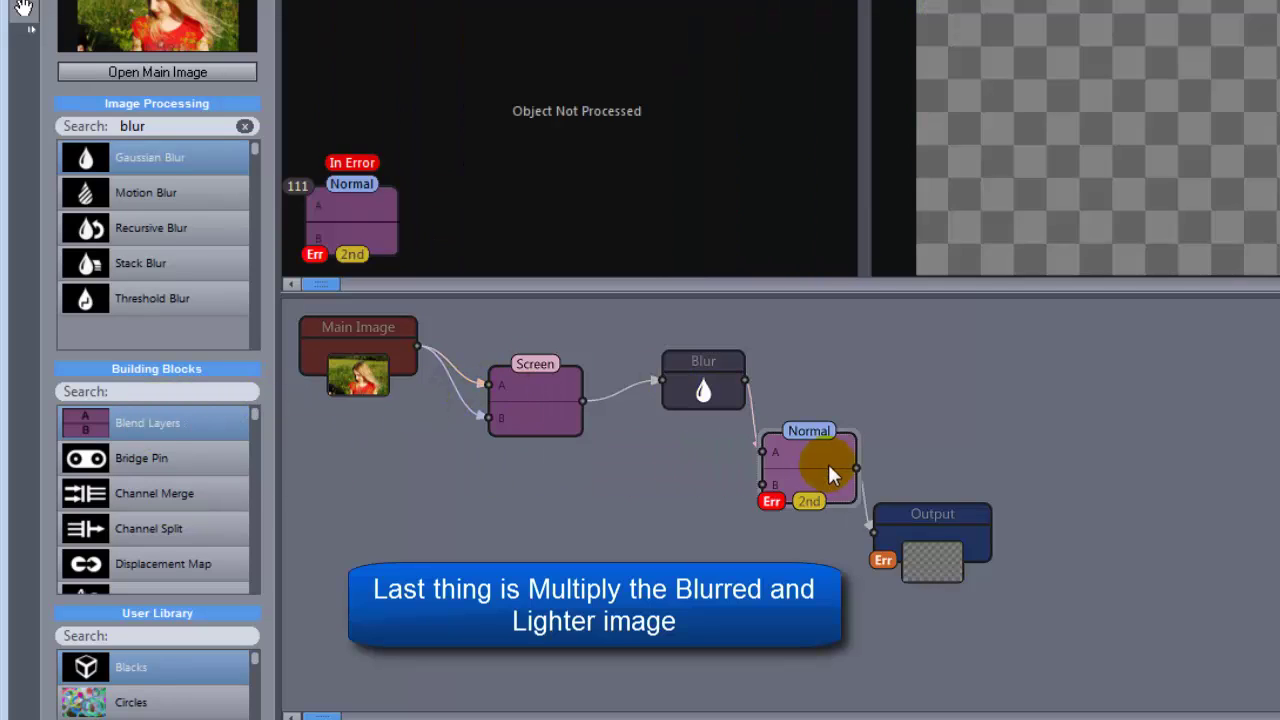
click(834, 465)
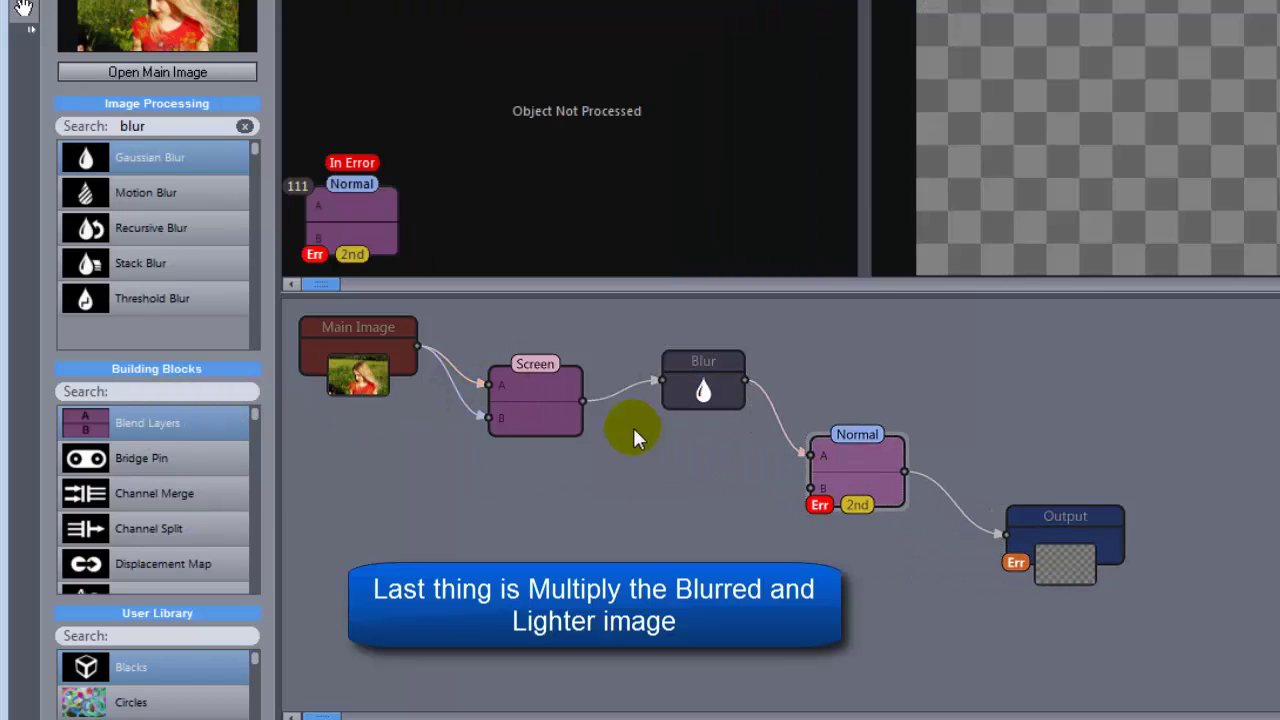
drag(582, 400, 740, 488)
drag(604, 503, 628, 500)
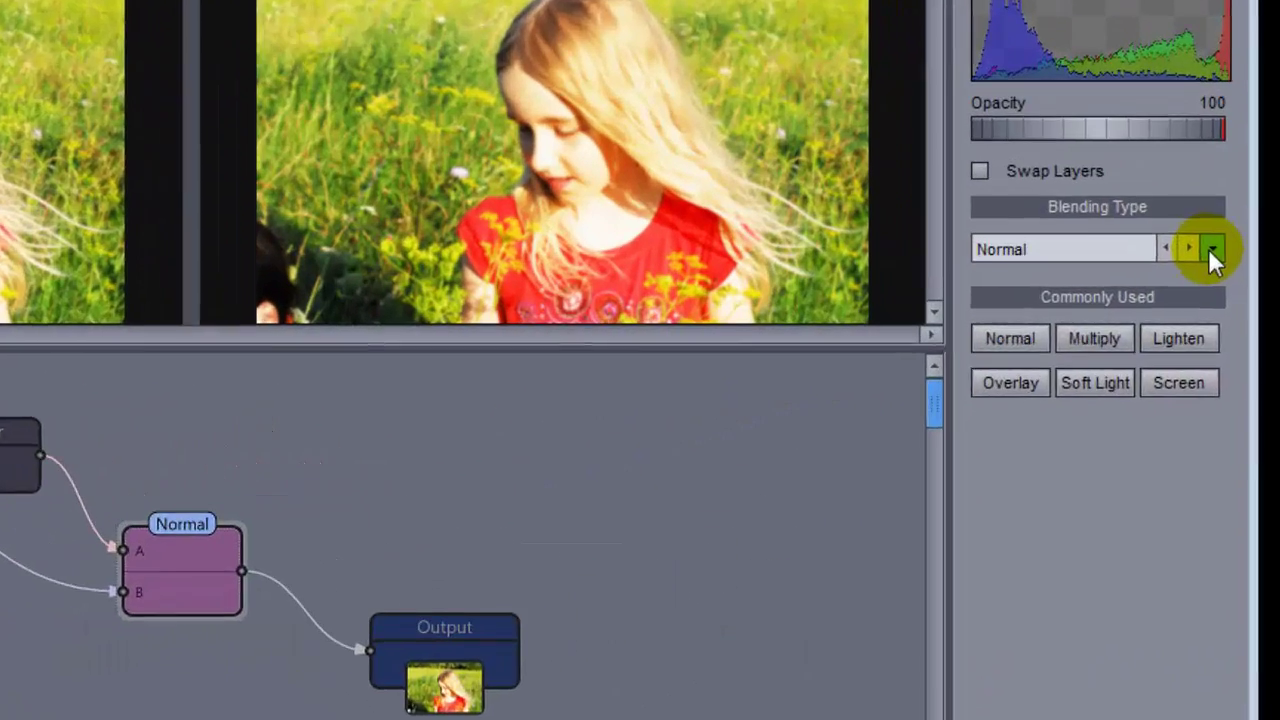
click(1227, 272)
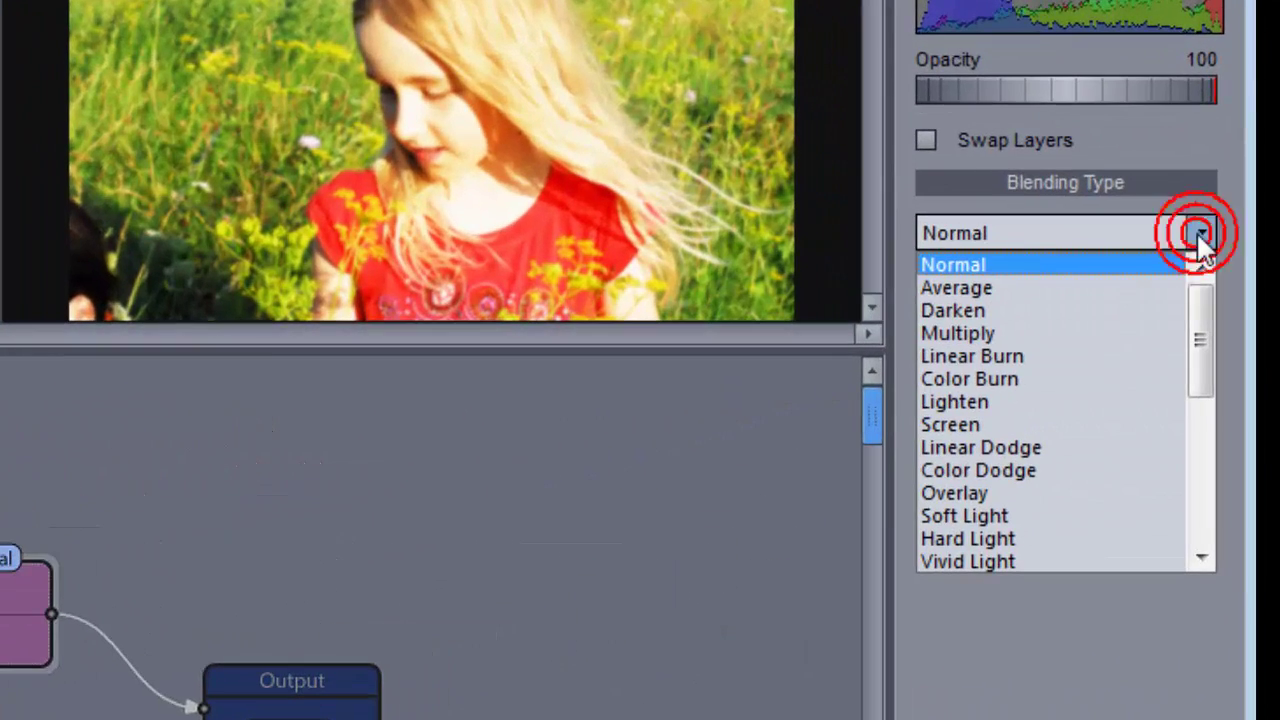
click(1063, 330)
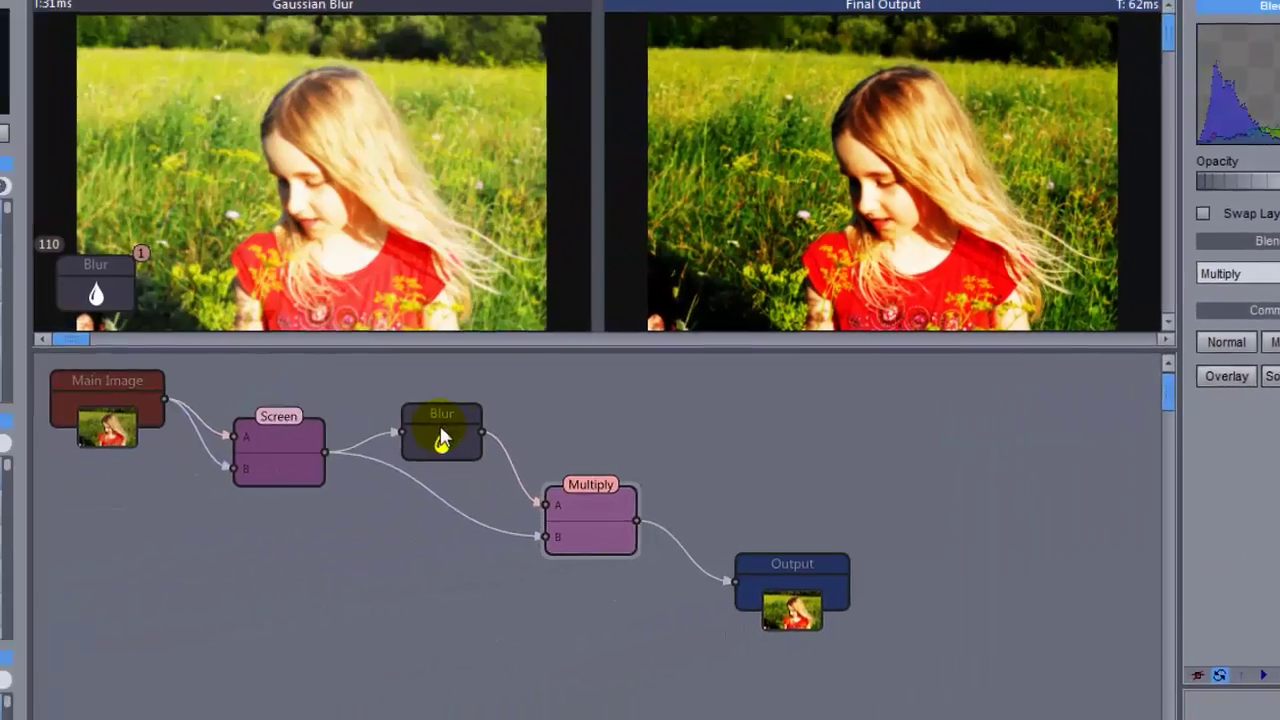
- Set the Gaussian Blur's radius to about 35.69
click(71, 455)
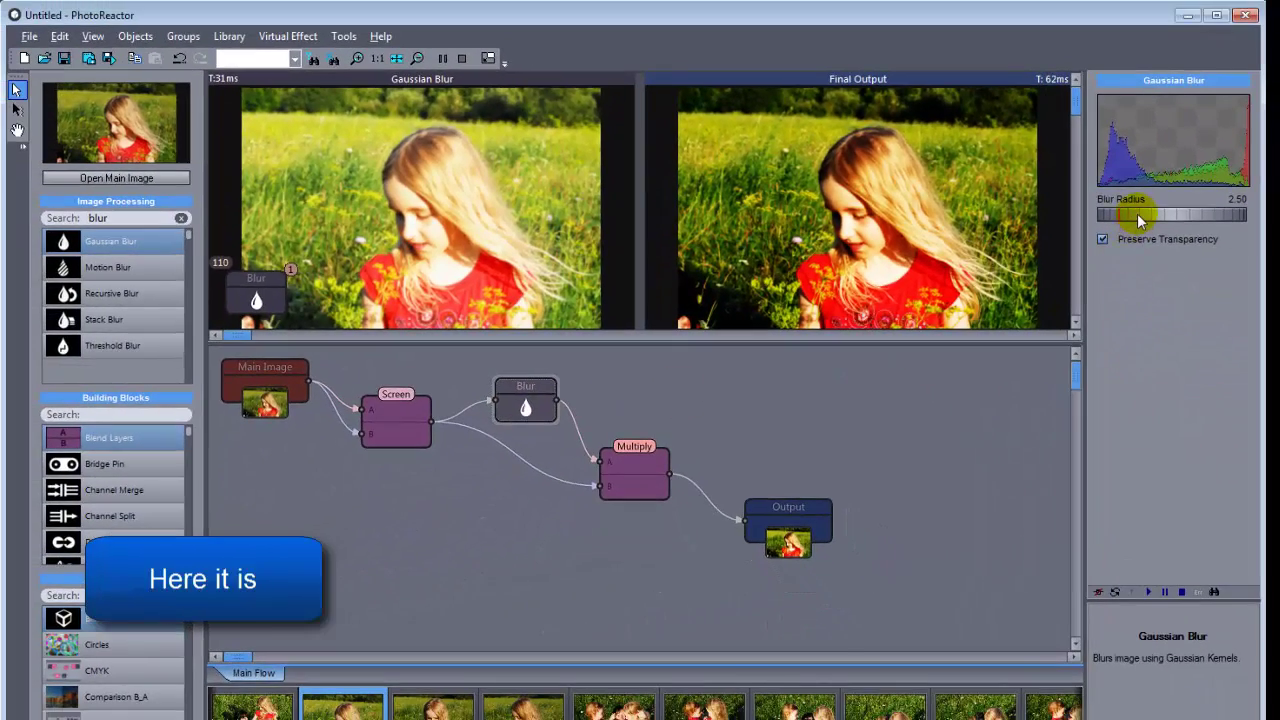
drag(1137, 213, 1182, 220)
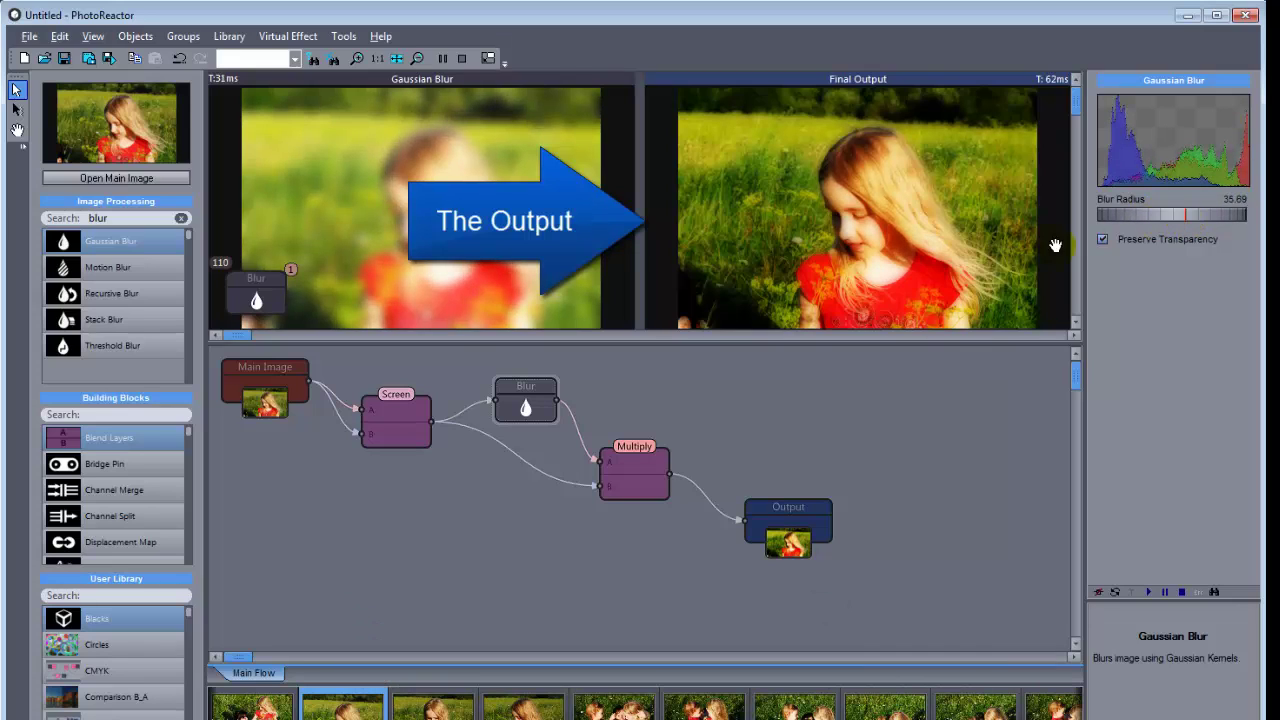
- Try the effect on the next two photos in the folder, and switch the main image back to OBR_7333.JPG
click(268, 378)
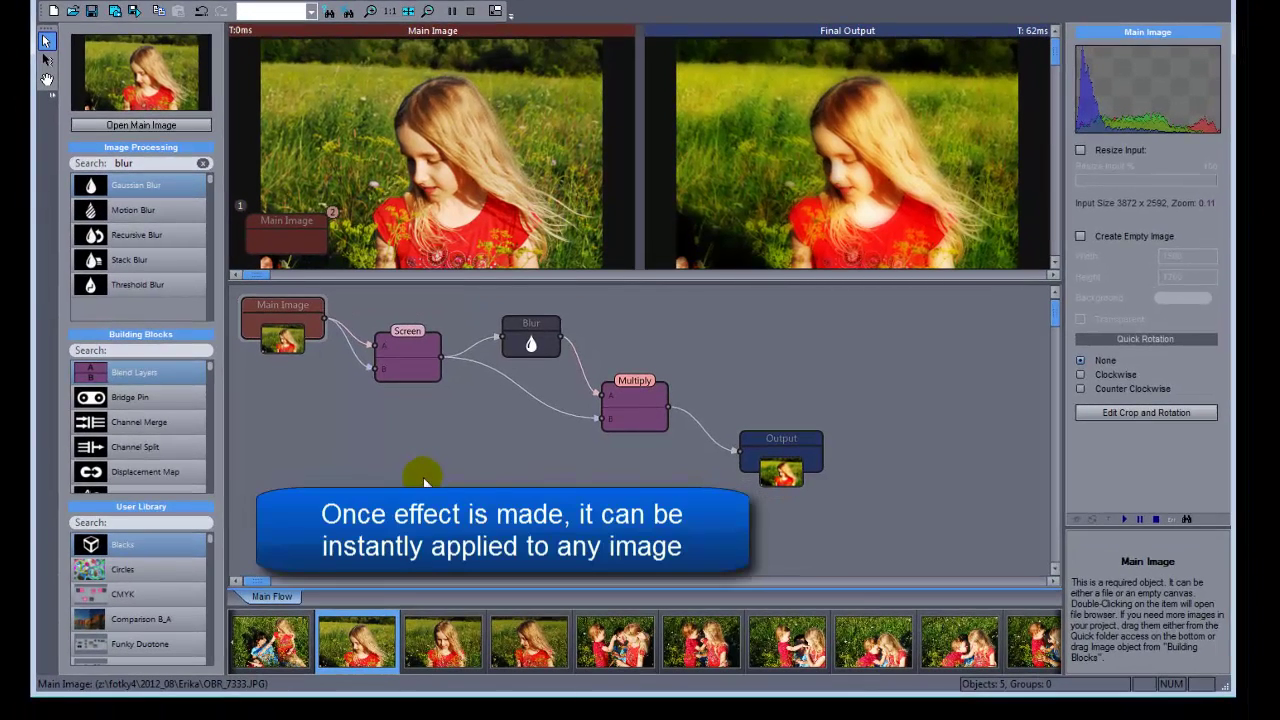
click(443, 652)
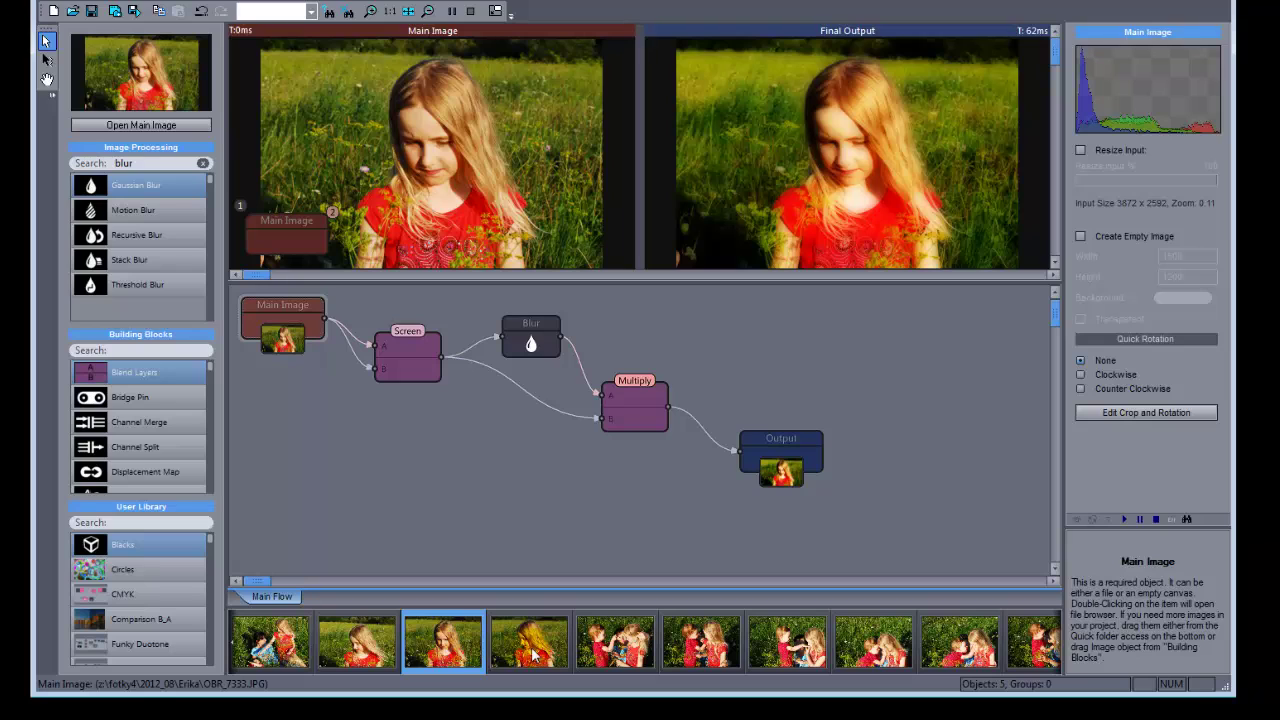
click(535, 655)
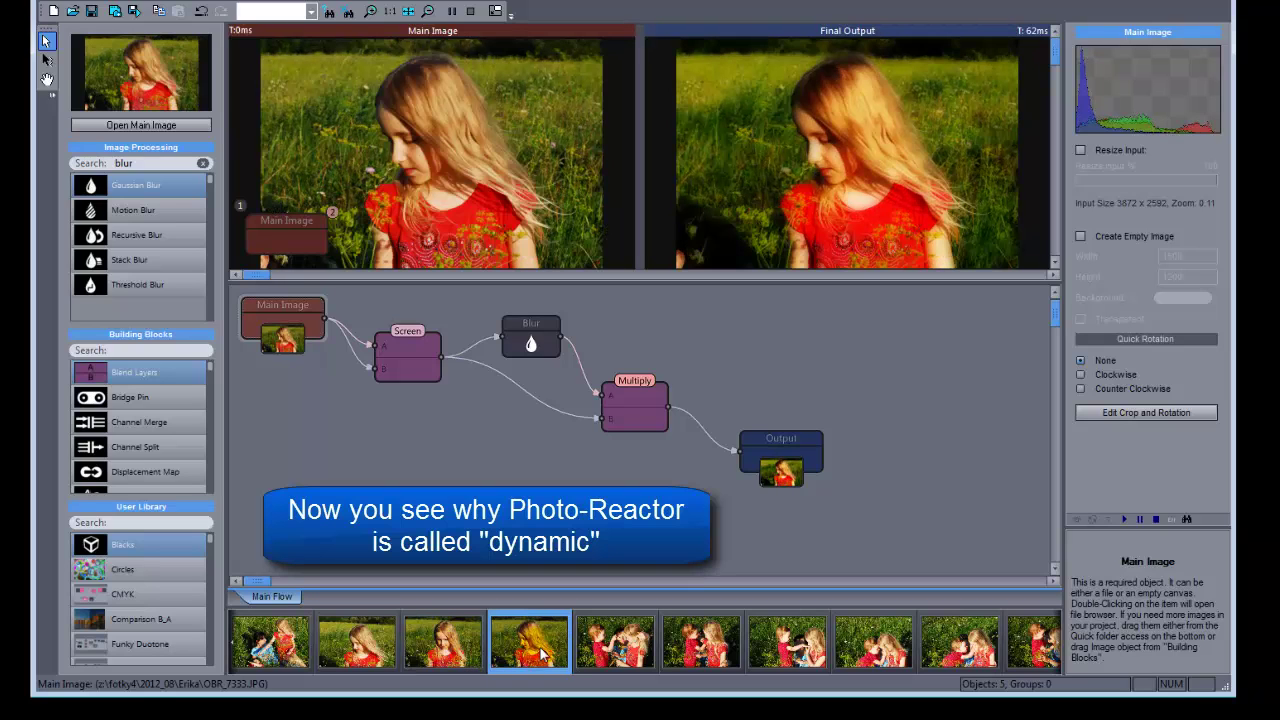
click(352, 652)
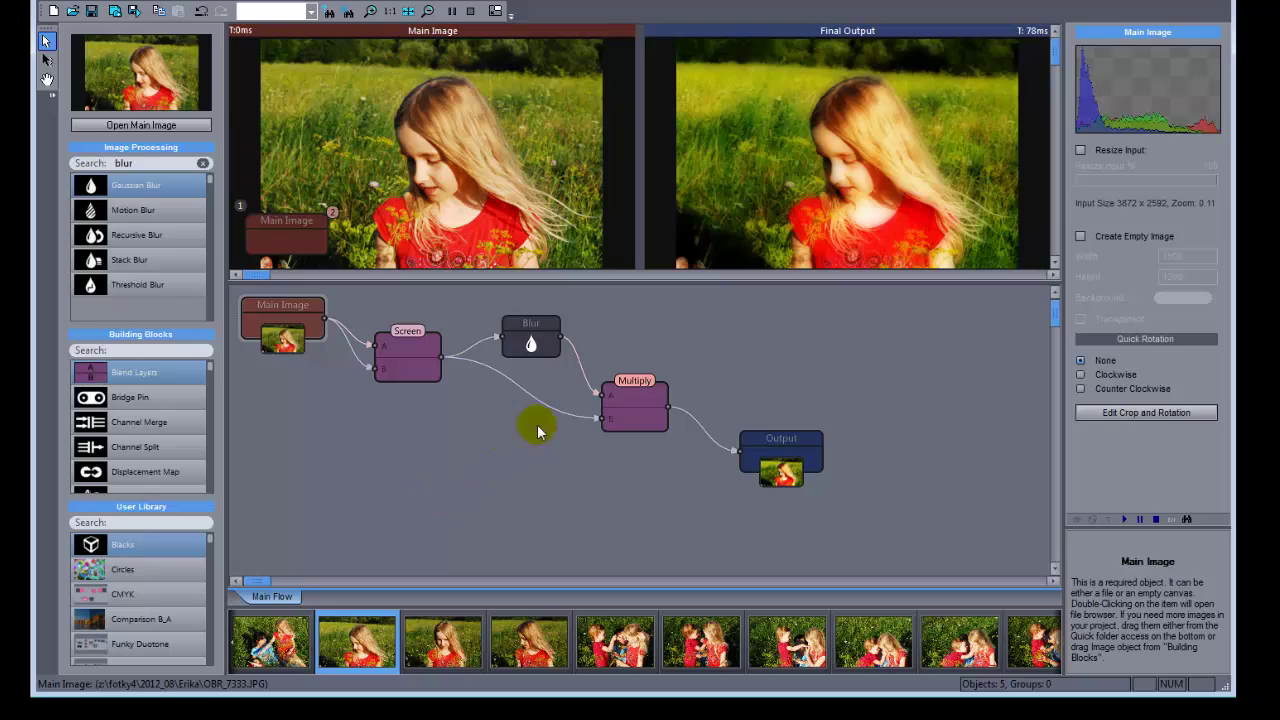
- Group the Screen, Blur and Multiply objects
drag(338, 305, 694, 468)
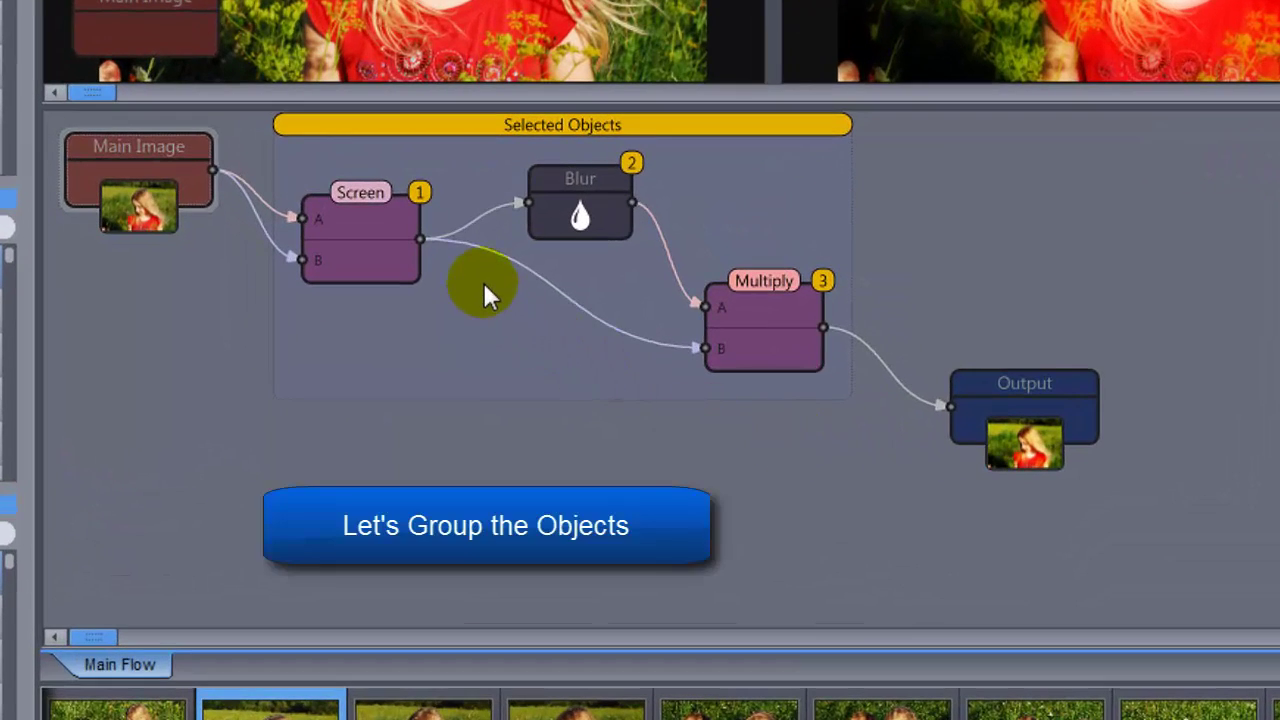
right_click(485, 296)
click(548, 362)
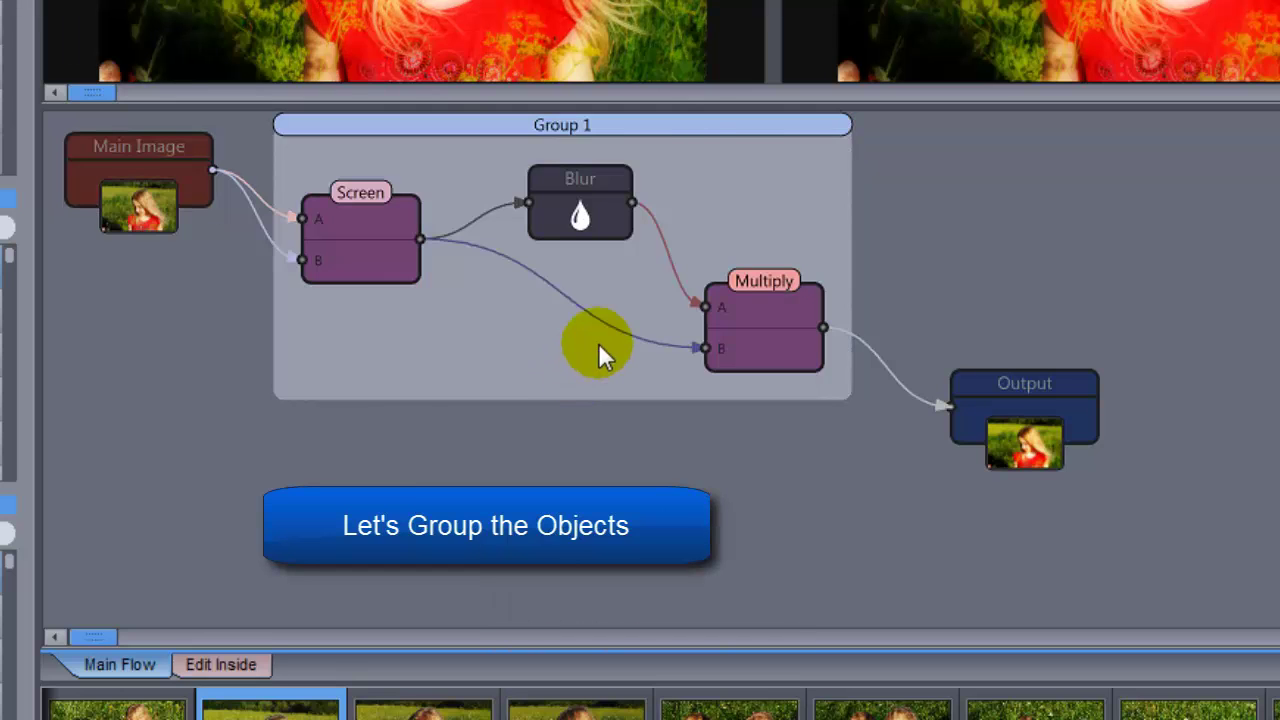
- Minimize the group into a single object, center it between Main Image and Output, and raise Output level with it
drag(697, 138, 730, 219)
double_click(550, 371)
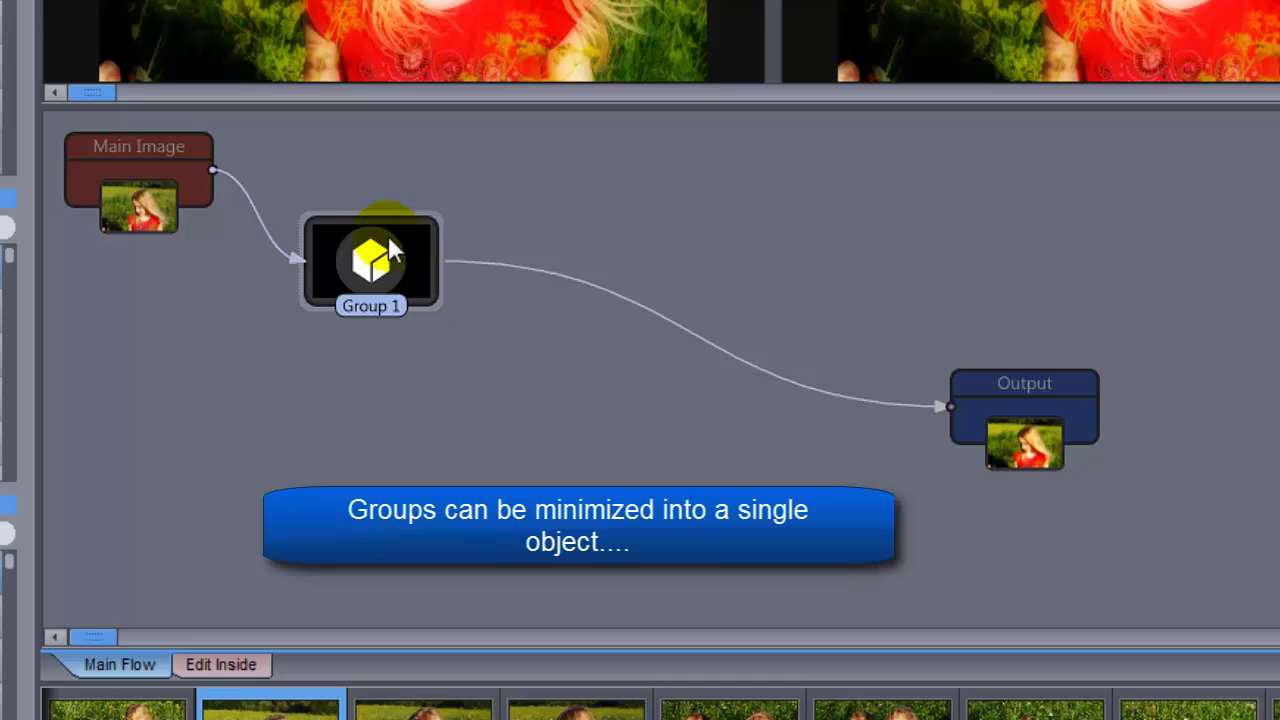
drag(385, 250, 578, 252)
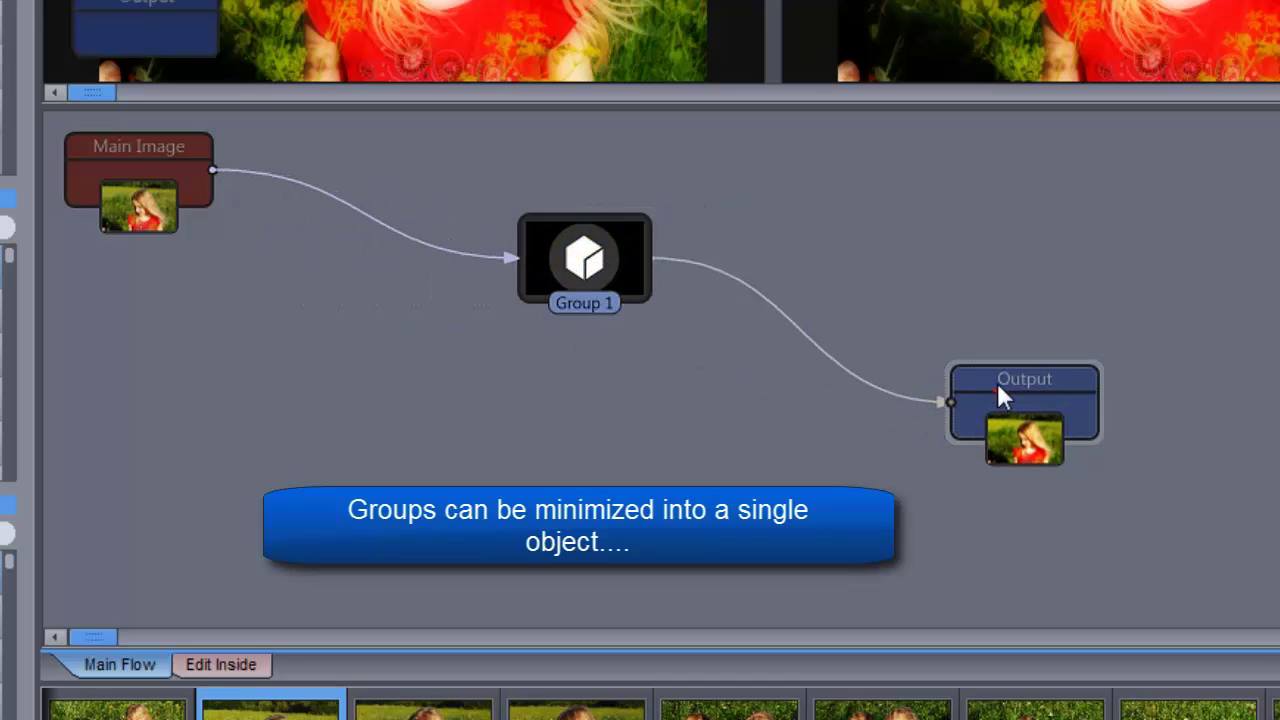
drag(1000, 393, 1006, 268)
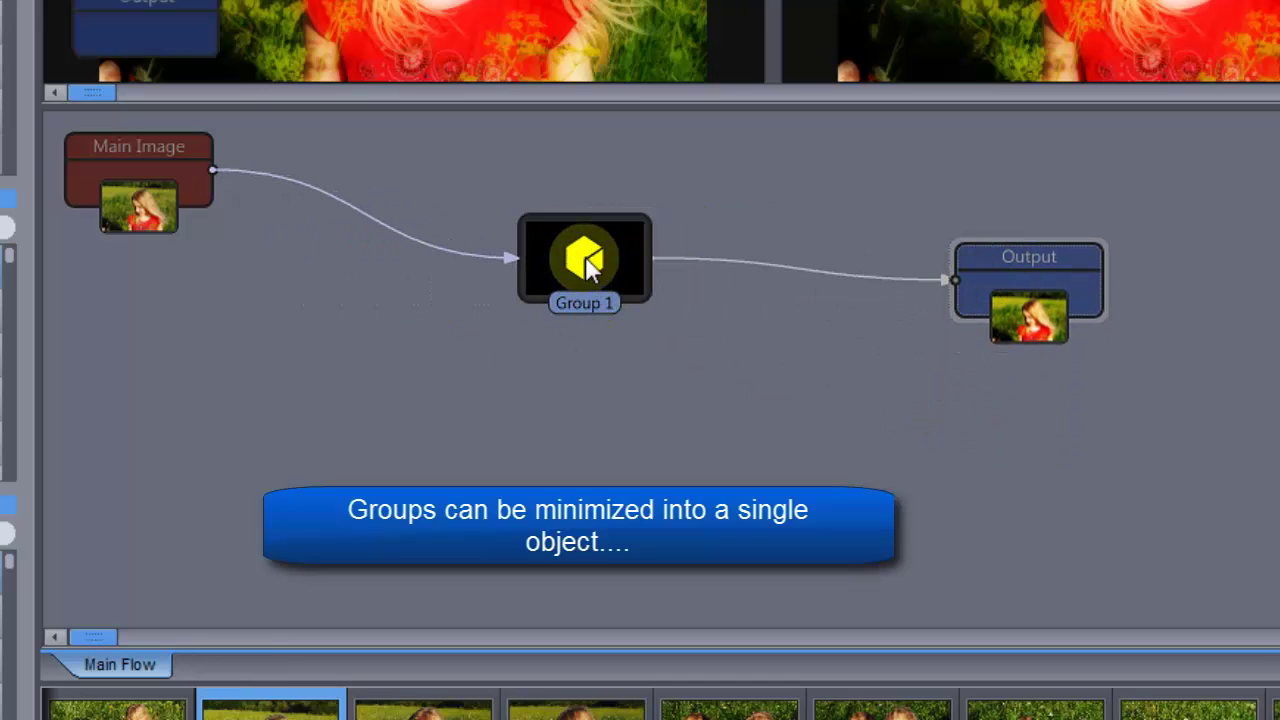
- Expand the minimized group and move it into the space between Main Image and Output
click(590, 268)
double_click(553, 222)
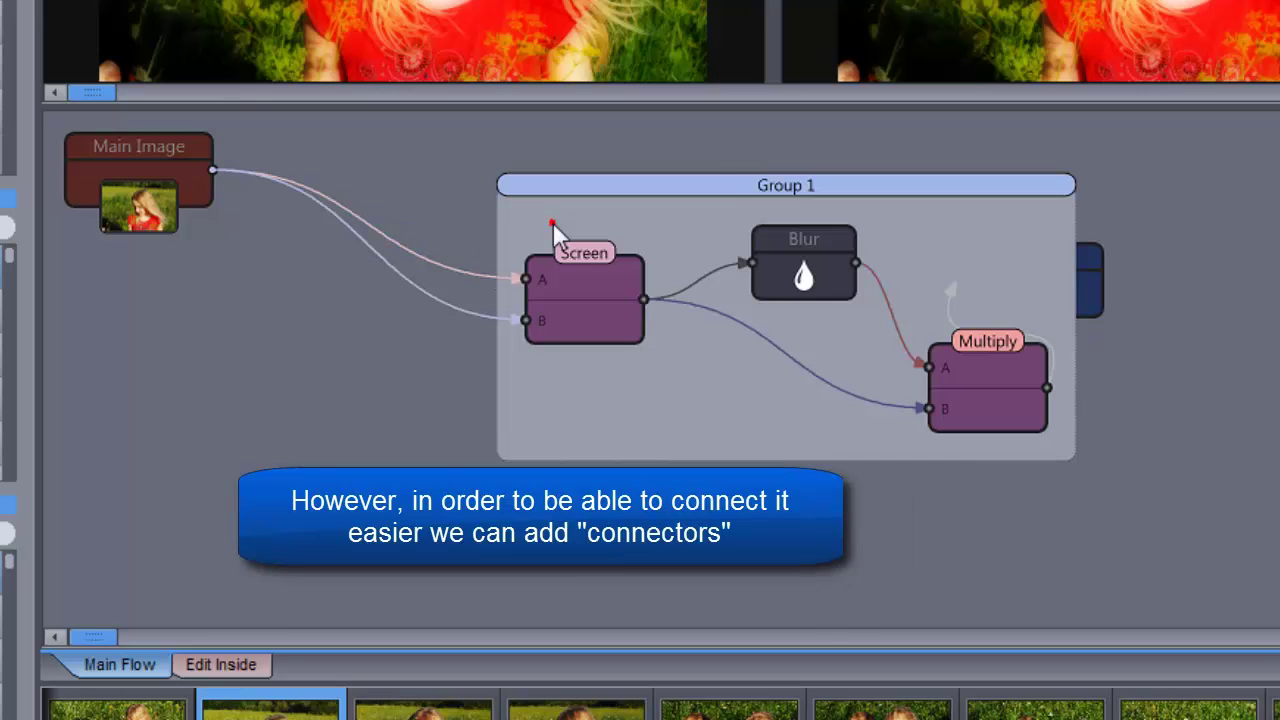
drag(707, 189, 550, 155)
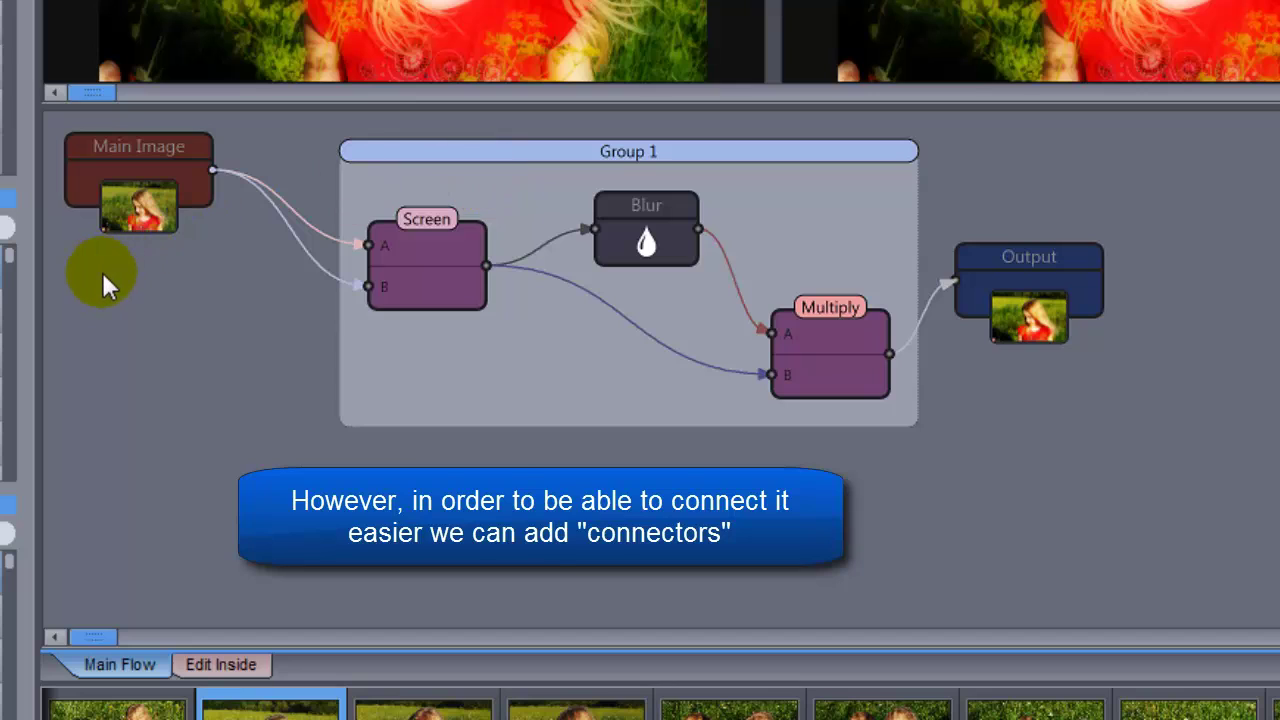
- Add two Bridge Pins inside Group 1, one before Screen and one after Multiply, and return to the main flow
click(217, 665)
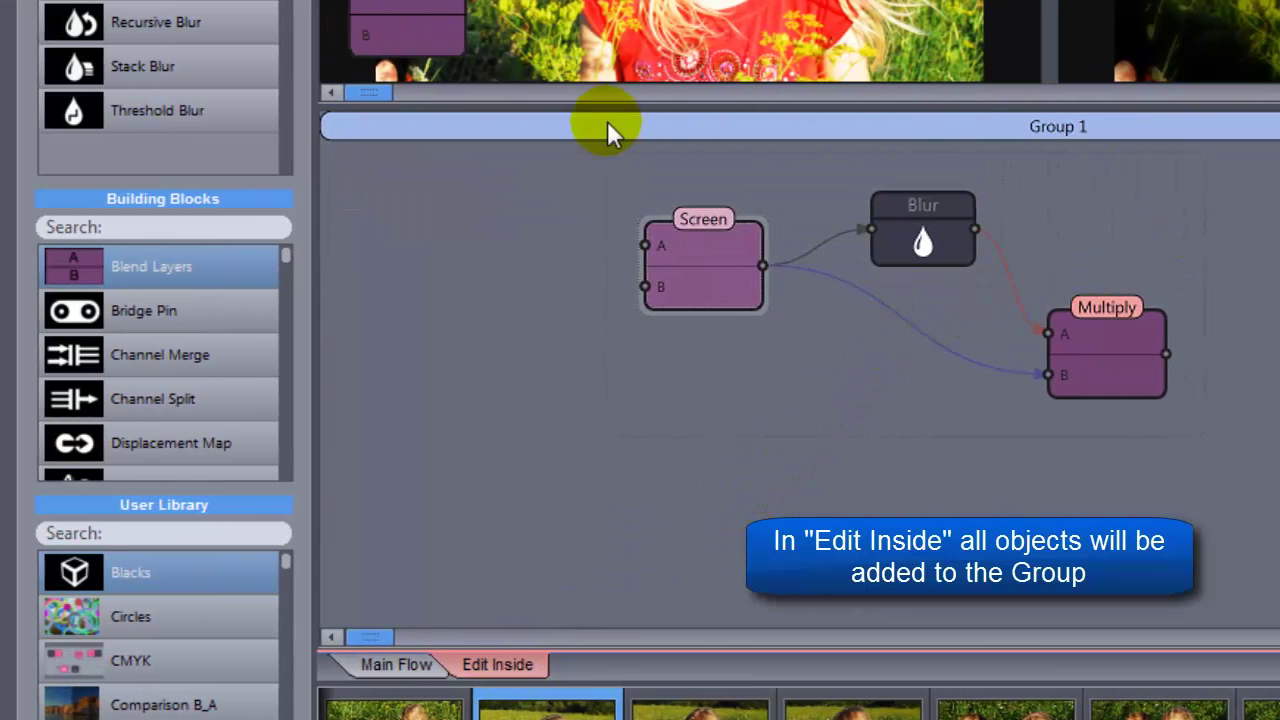
drag(126, 314, 588, 258)
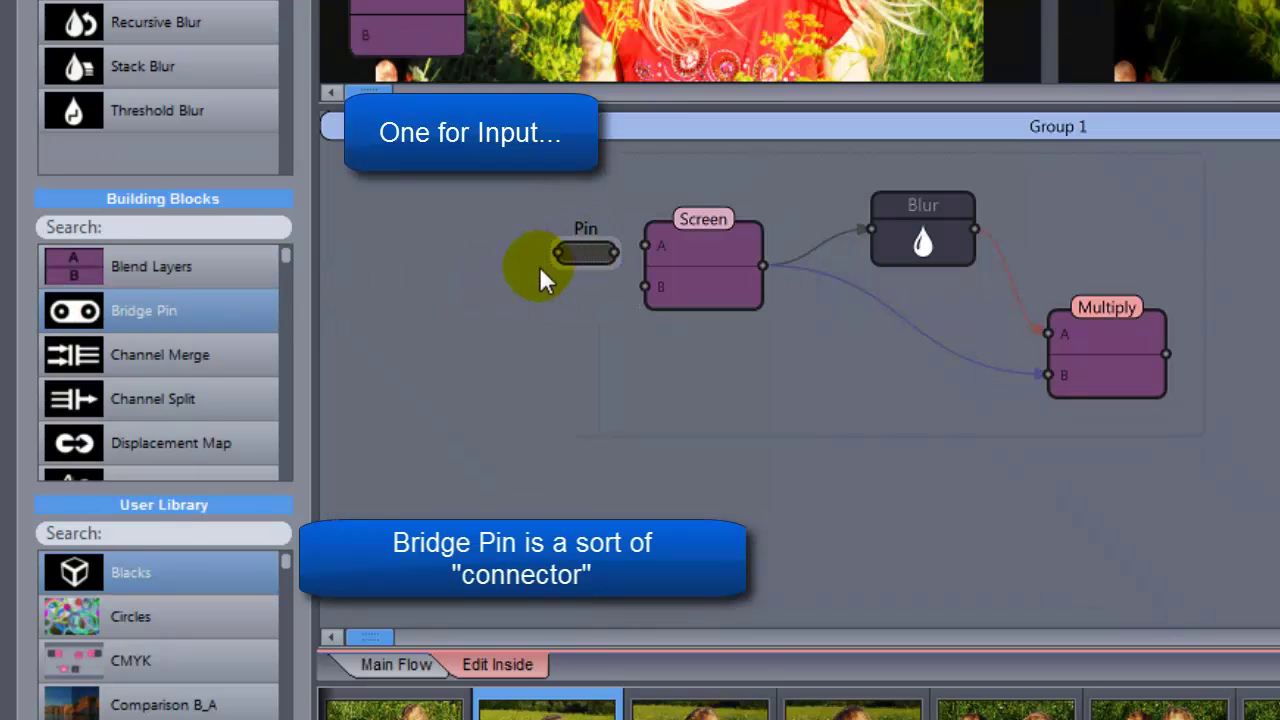
drag(178, 308, 1235, 375)
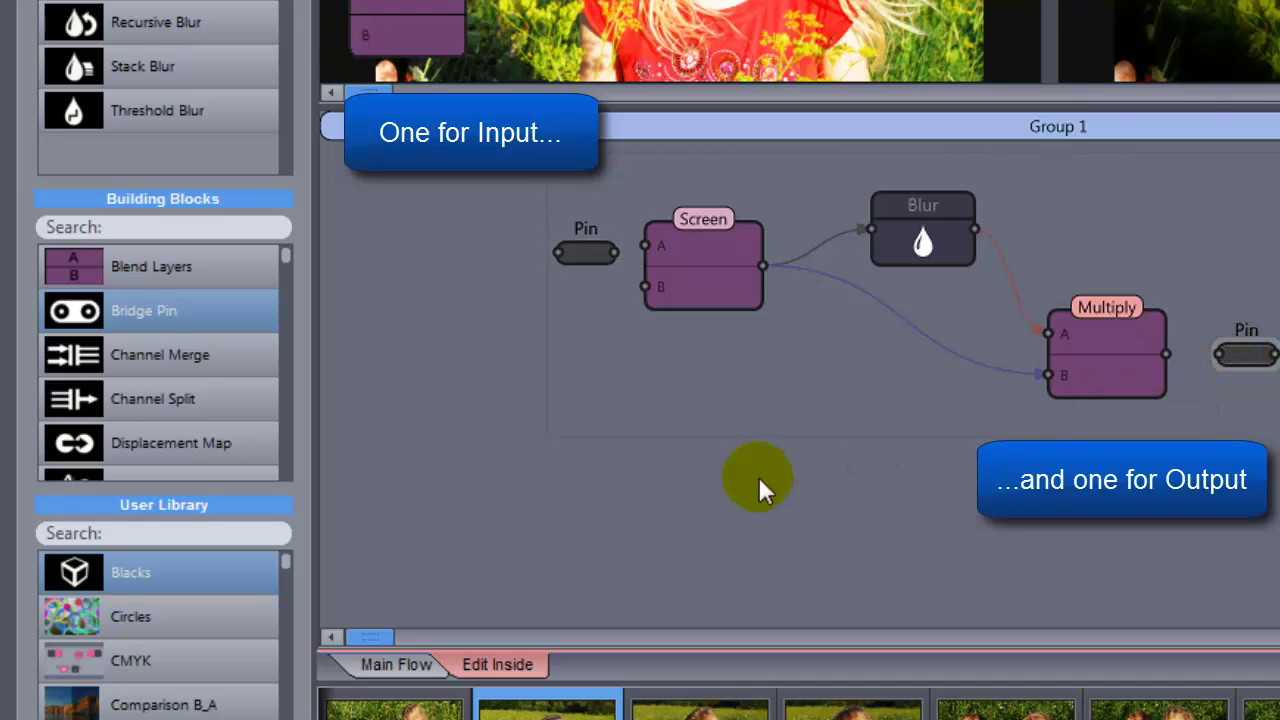
click(386, 666)
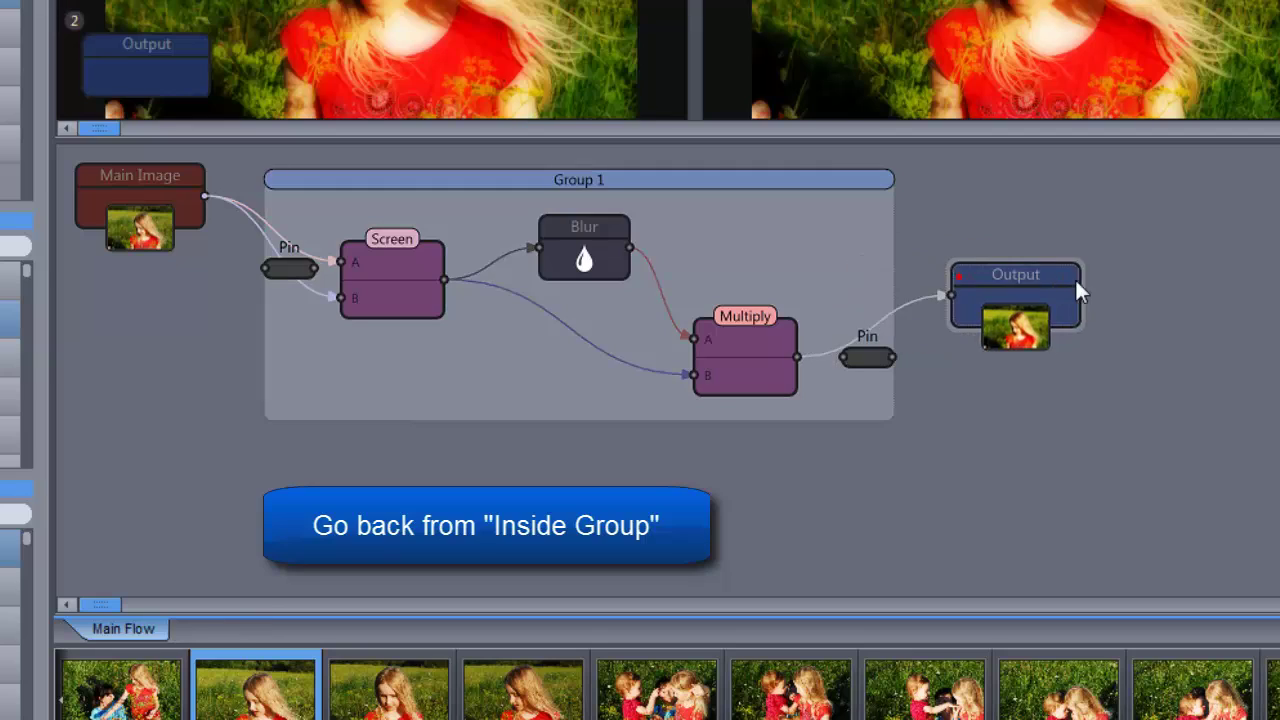
- Make room before Output, then route Main Image through the first pin into Screen's A and B and Multiply through the second pin into Output
drag(1076, 284, 1198, 286)
drag(797, 356, 868, 358)
click(1130, 296)
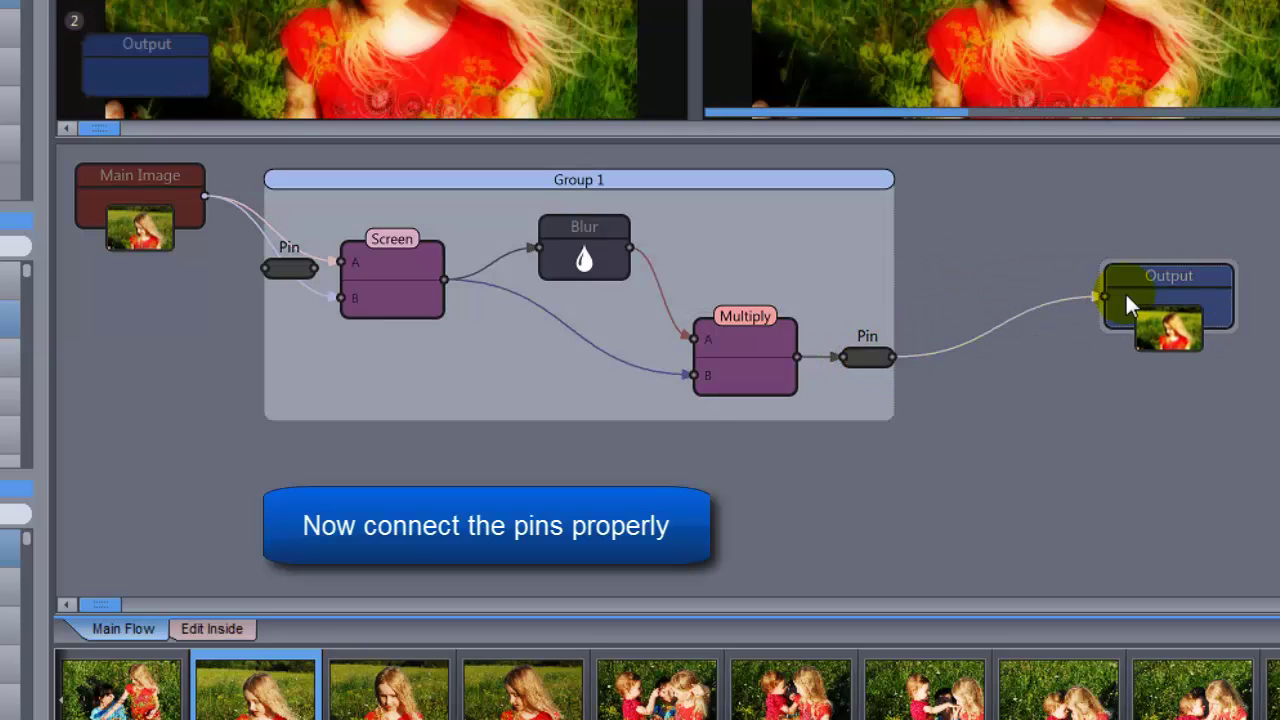
drag(205, 196, 342, 298)
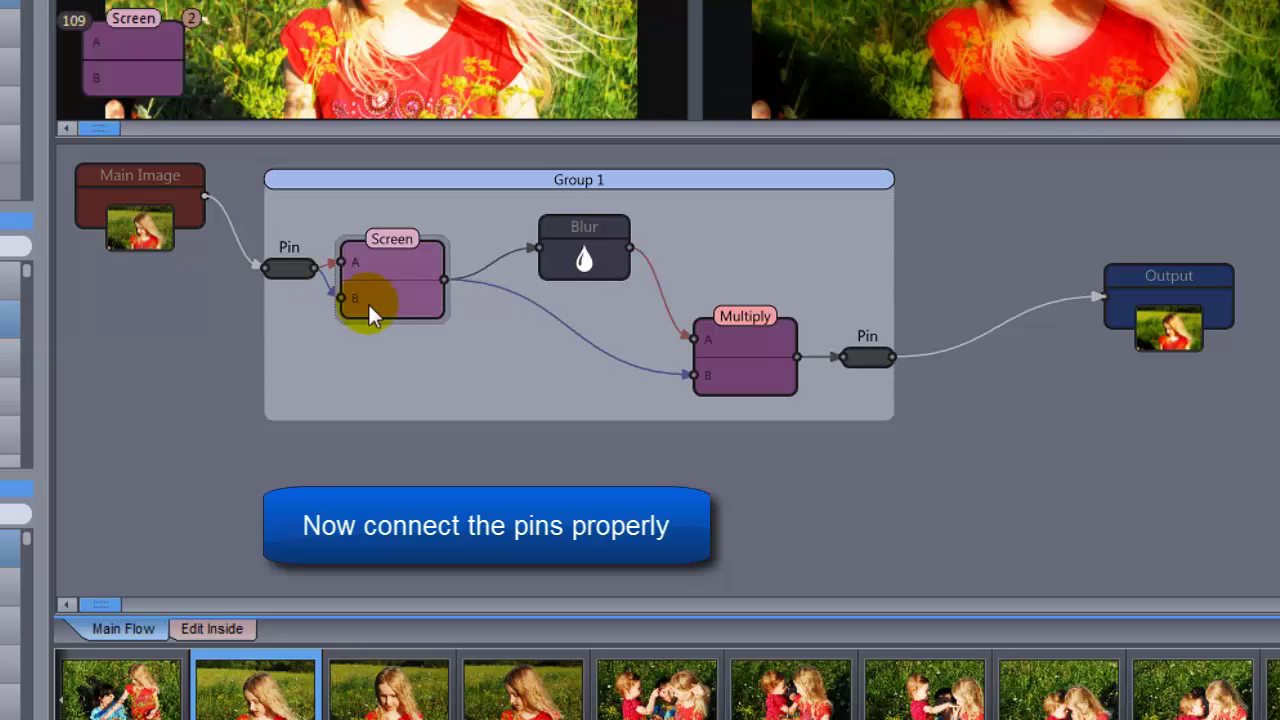
- Minimize the group into a single object, place it between Main Image and Output, and reconnect its output pin to Output
drag(546, 181, 608, 218)
drag(506, 291, 480, 362)
click(574, 409)
double_click(630, 406)
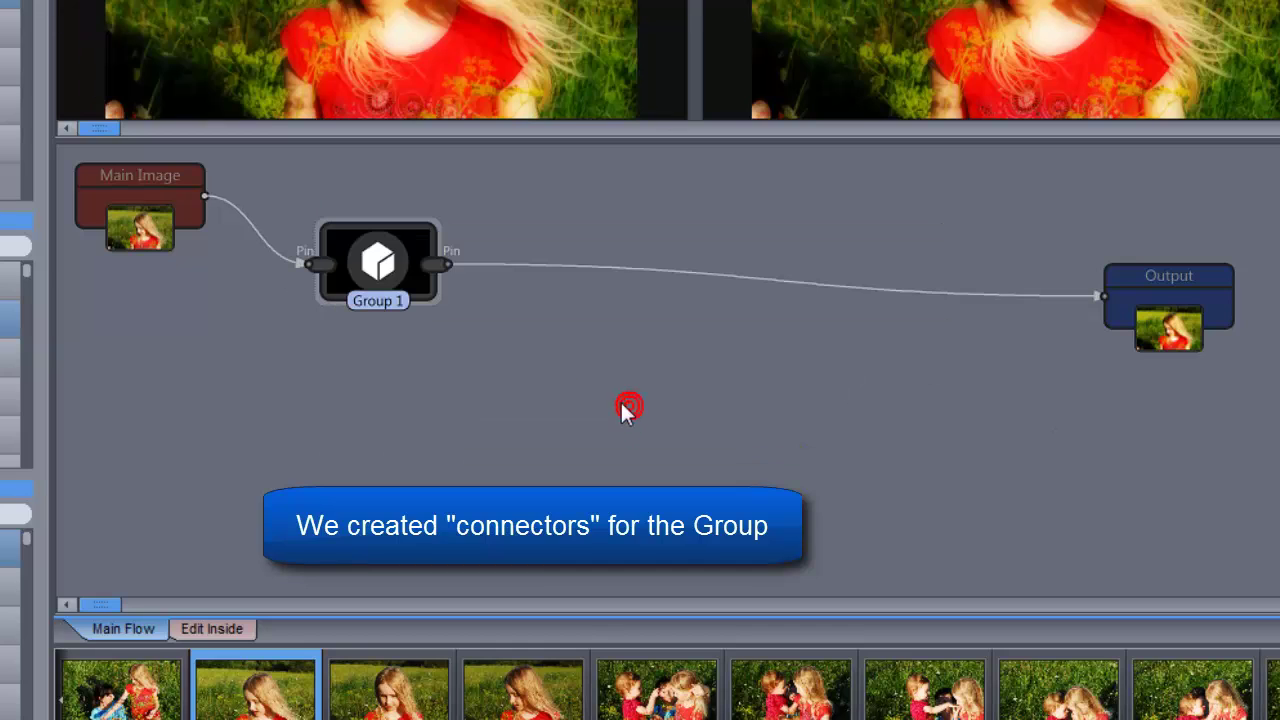
drag(394, 263, 512, 289)
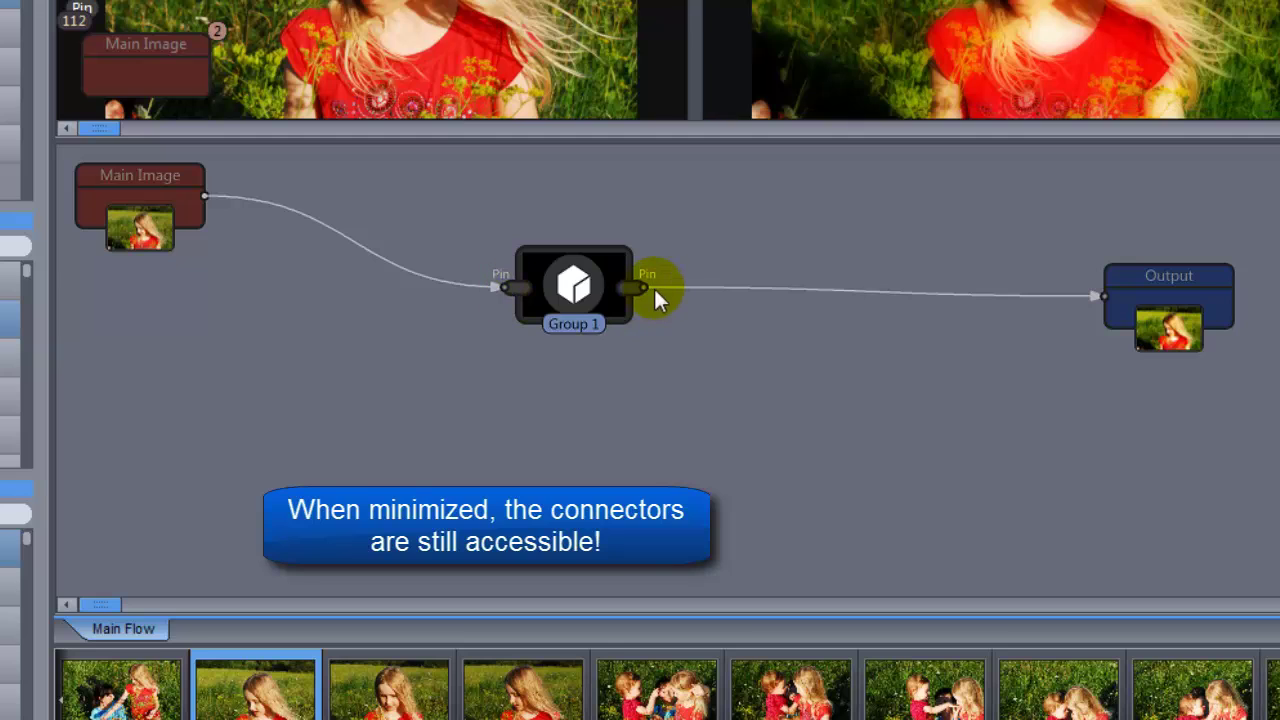
drag(648, 287, 1102, 295)
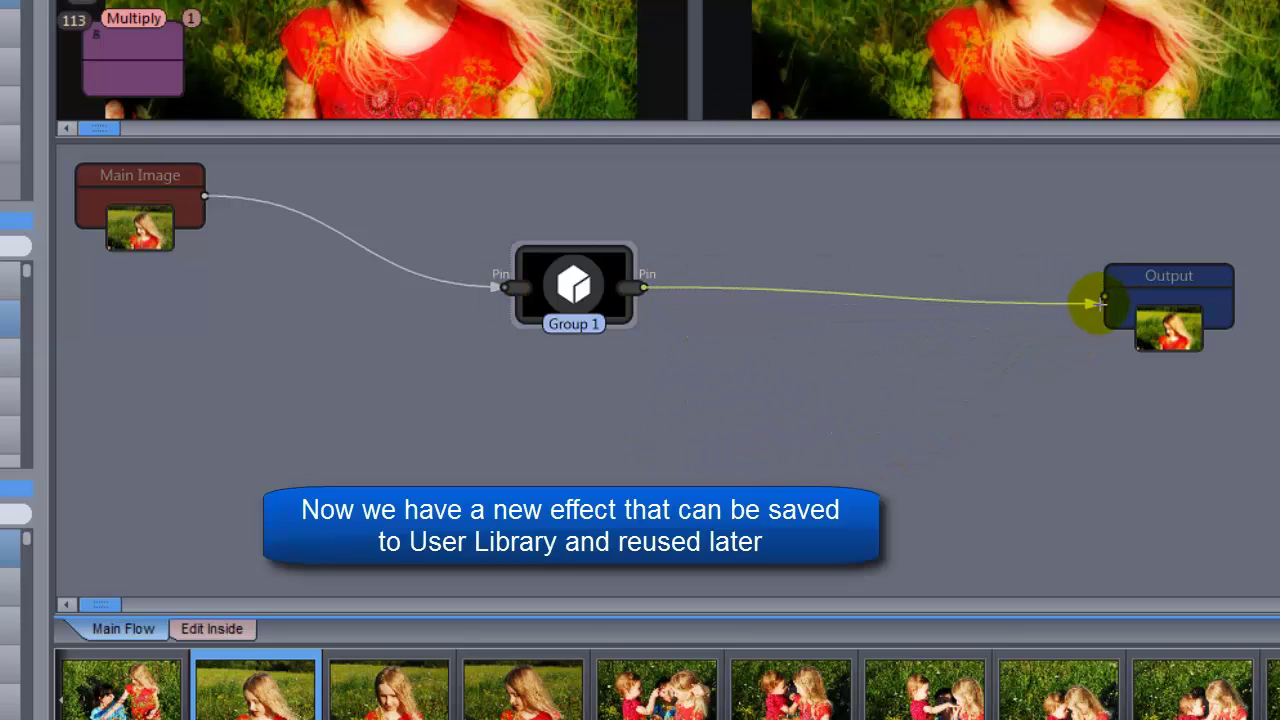
drag(602, 262, 600, 248)
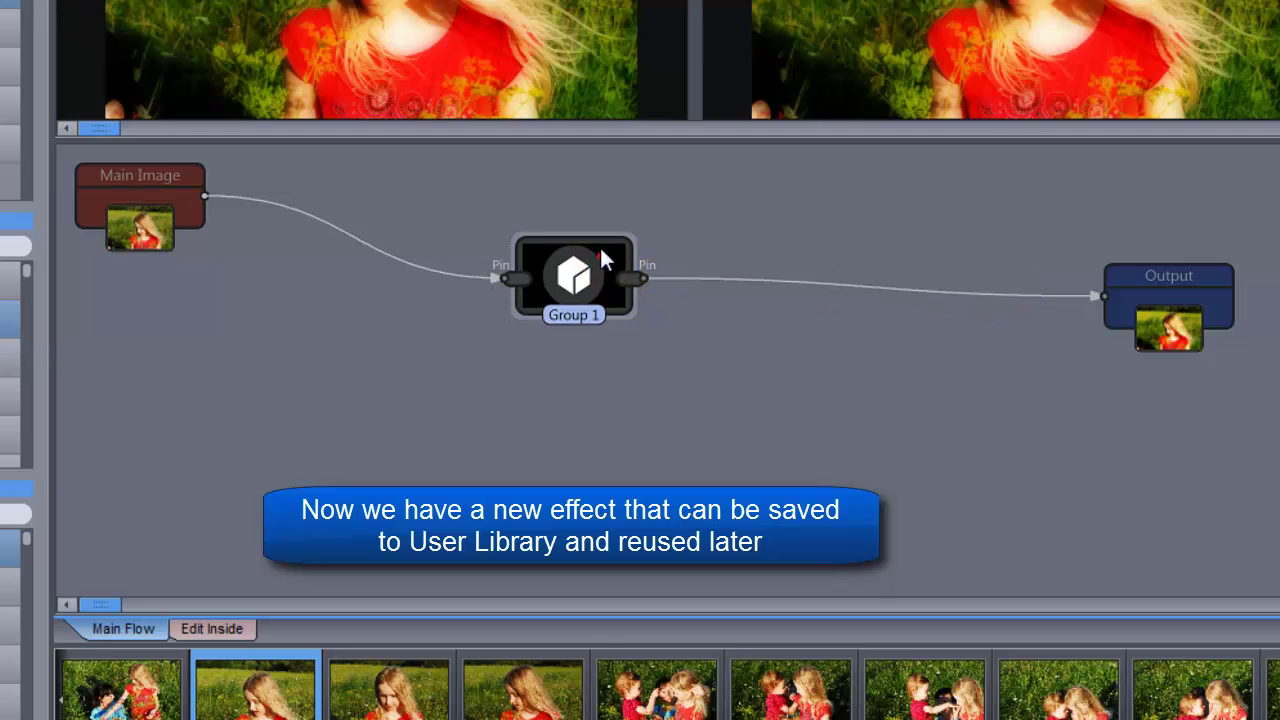
- Rename the group's incoming pin as Input
click(512, 278)
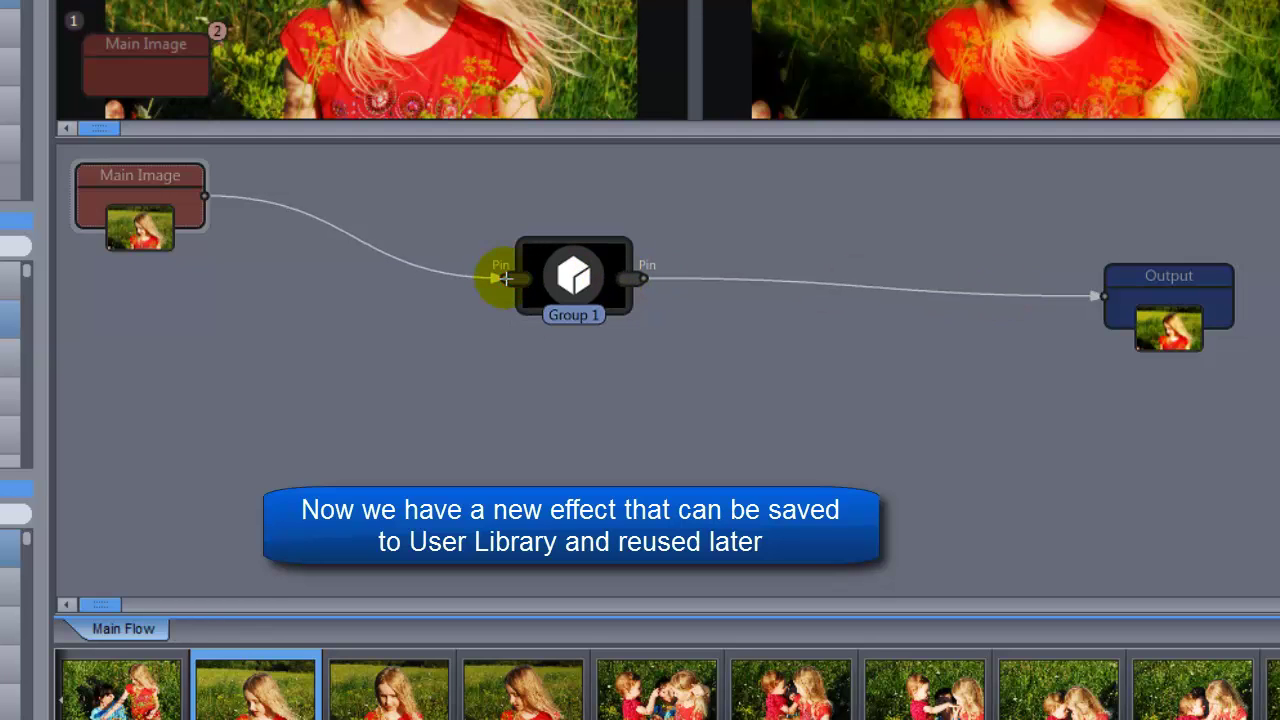
click(506, 278)
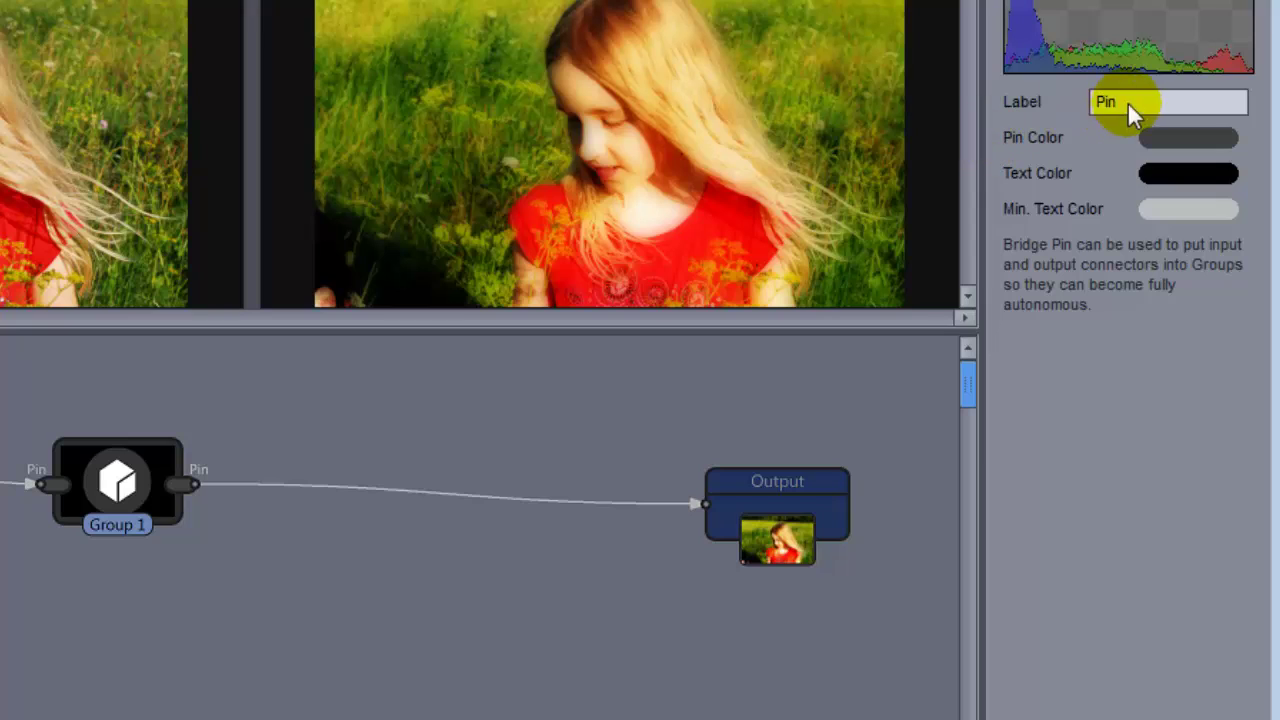
double_click(1123, 102)
text(Input)
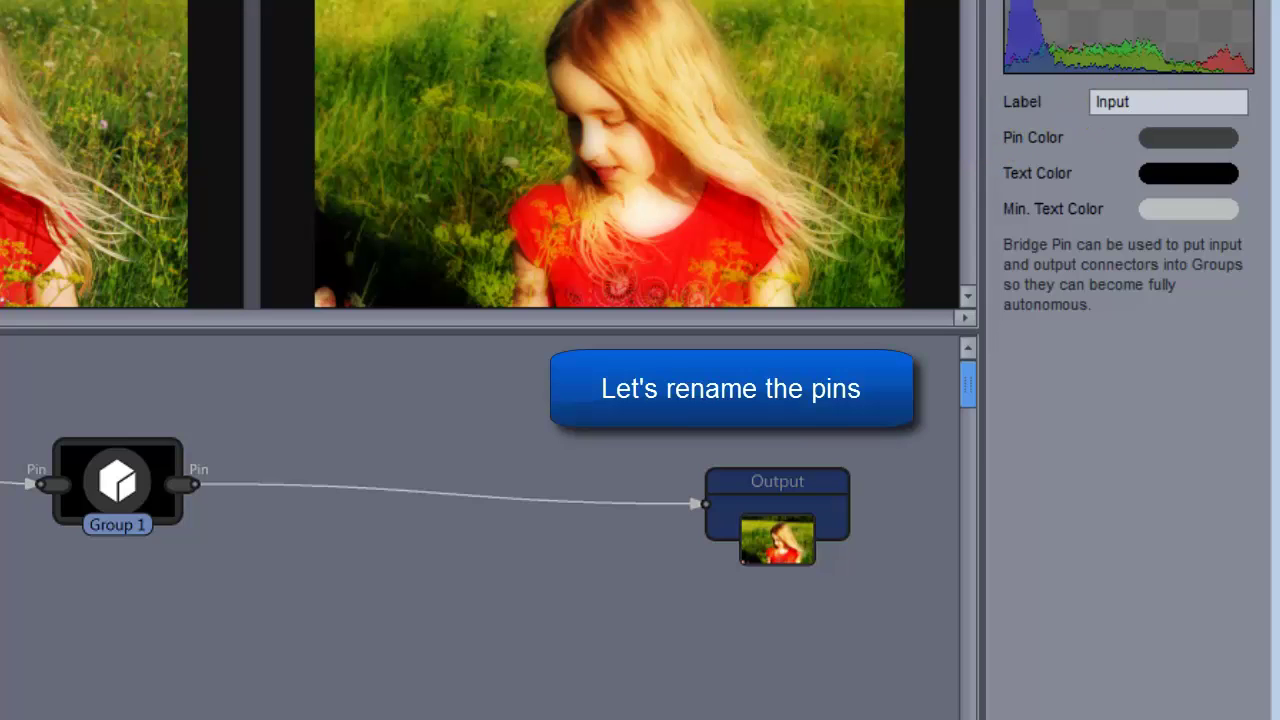
key(Return)
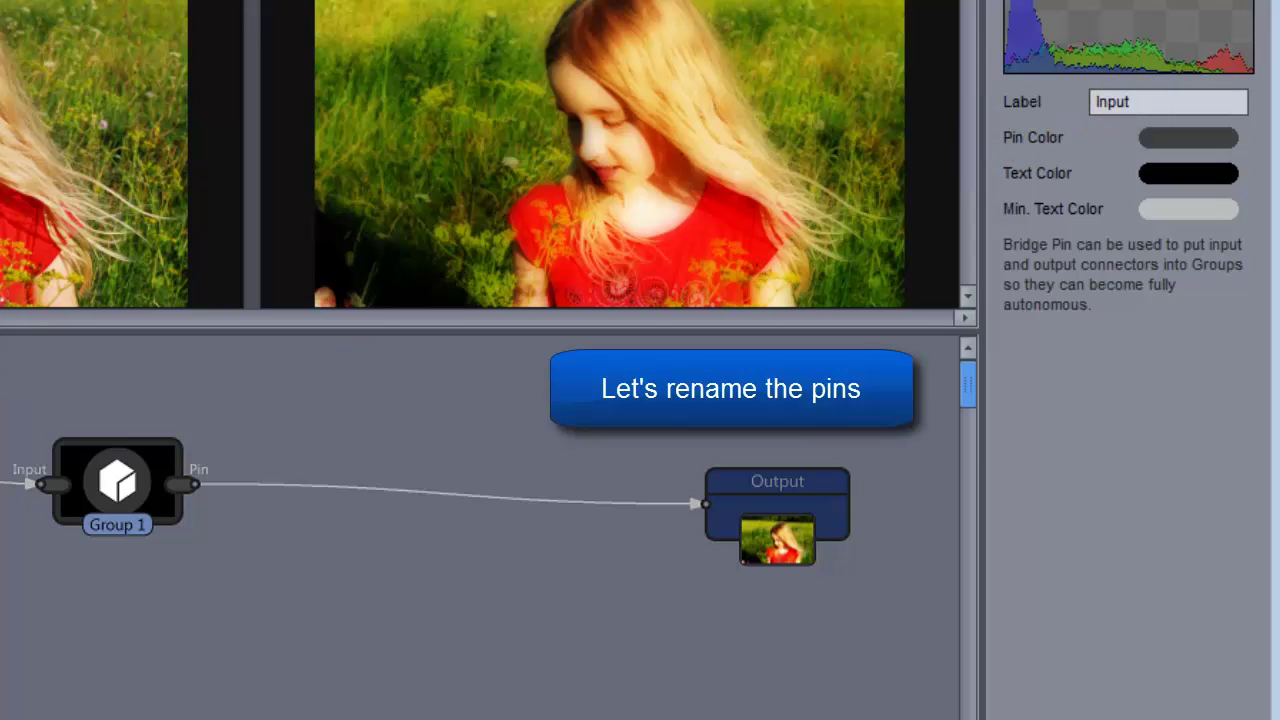
- Rename the group's outgoing pin as Output
click(188, 486)
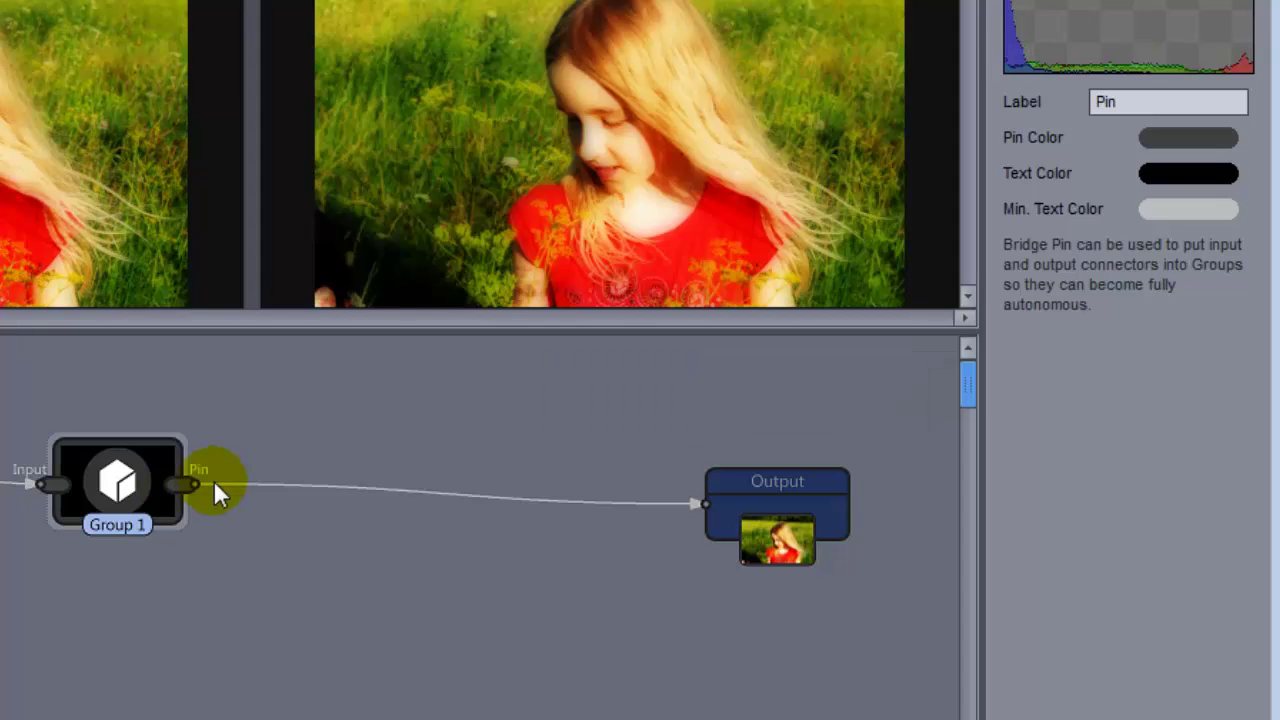
double_click(1109, 101)
text(Out)
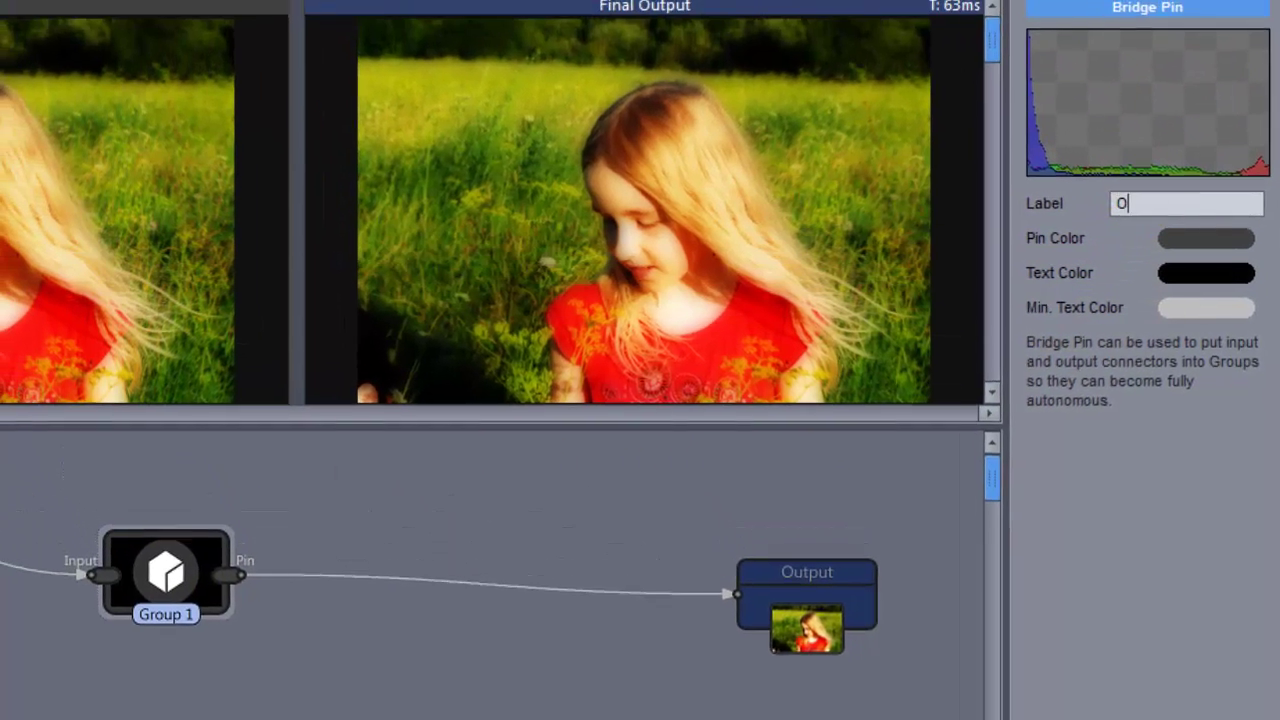
text(put)
key(Return)
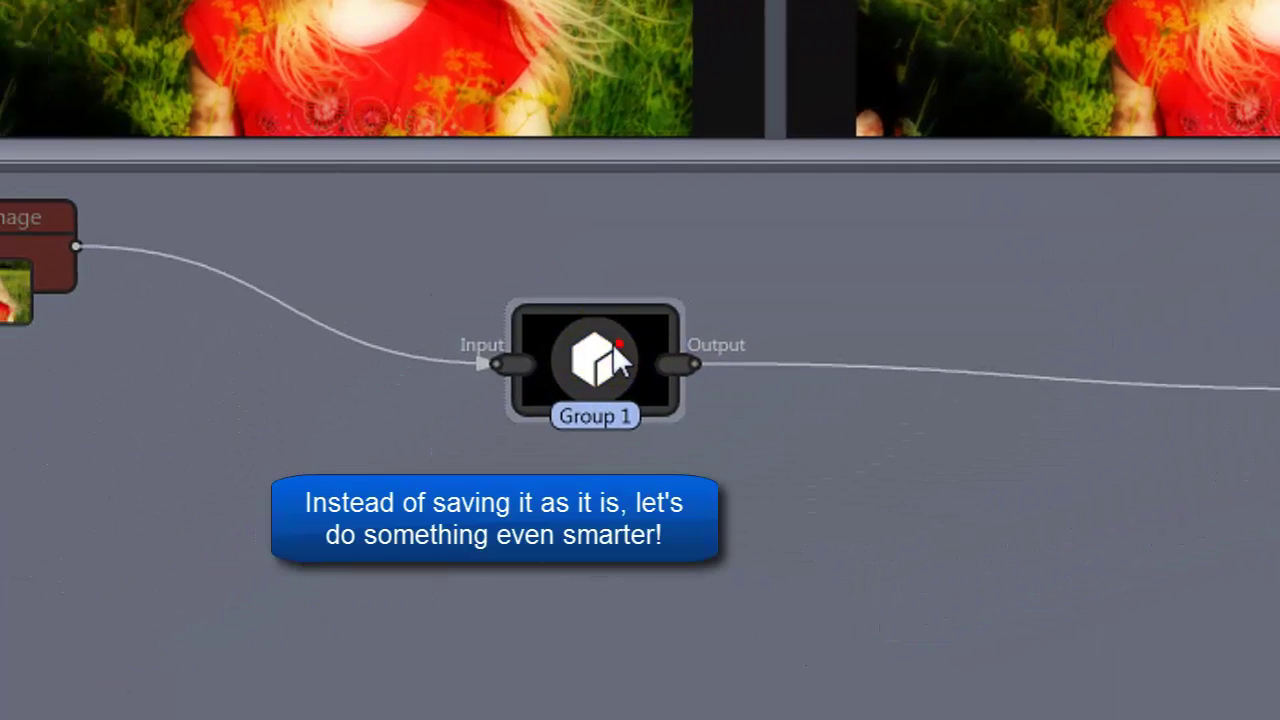
- Expand the minimized Group 1 and ungroup its objects
drag(613, 343, 651, 262)
click(546, 310)
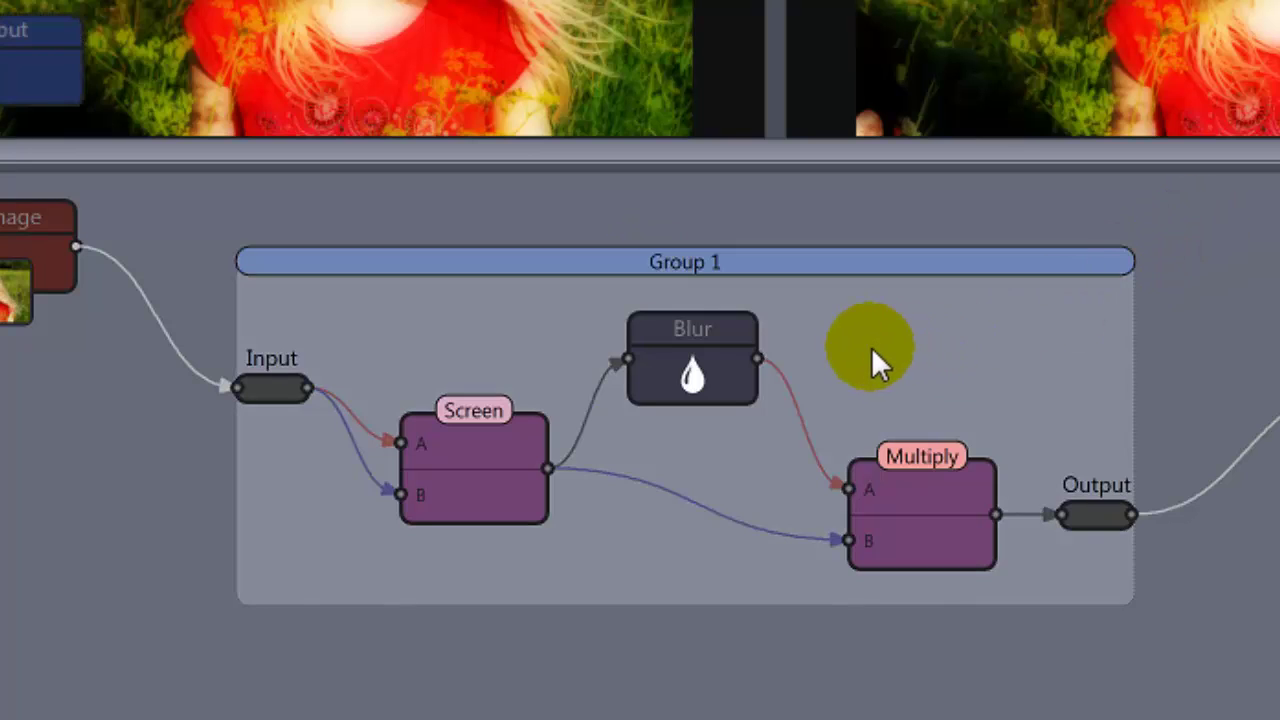
right_click(825, 345)
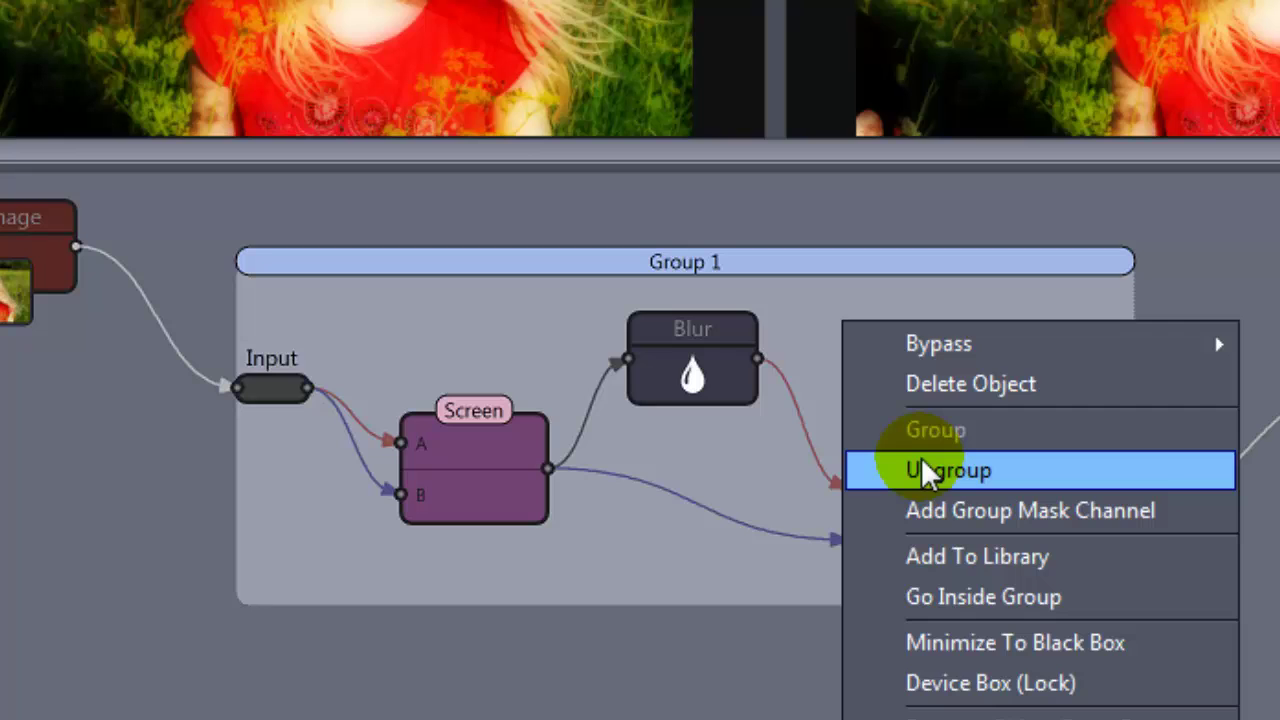
click(923, 465)
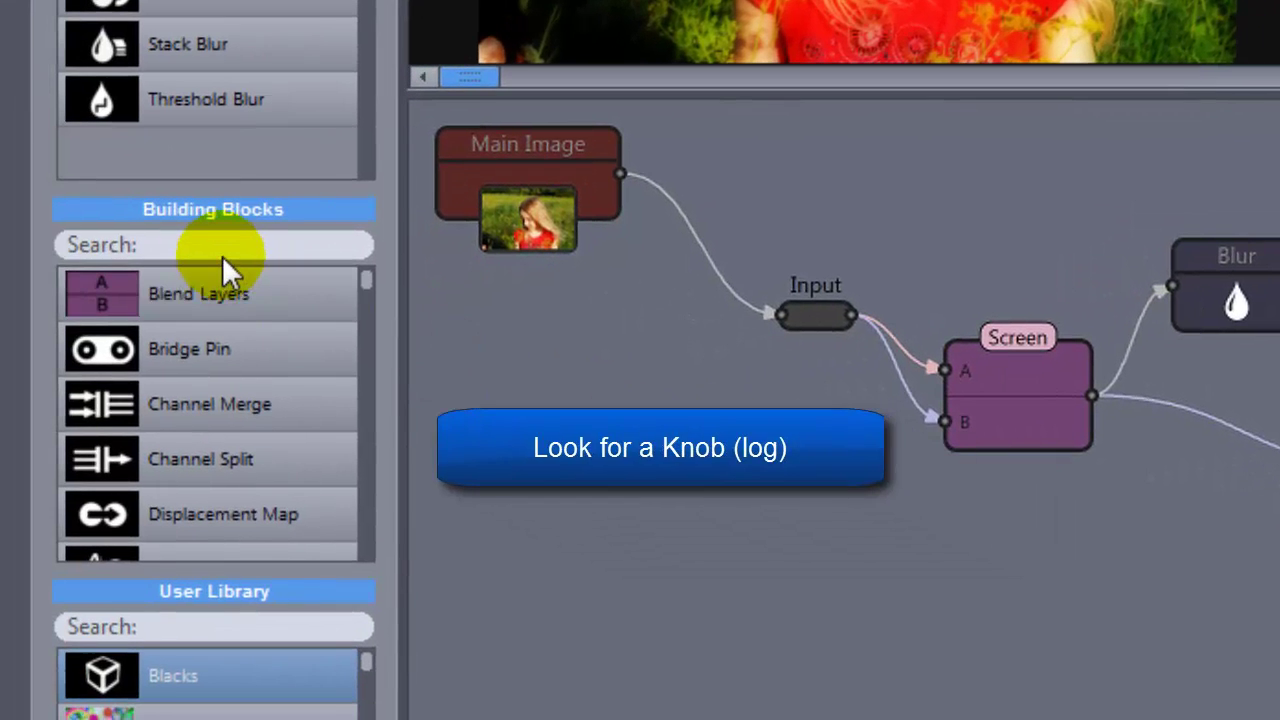
- Find Knob (log) by searching the building blocks for "knob", attach it to Blur's Blur Radius, and turn it to about 86.4
click(220, 250)
text(kno)
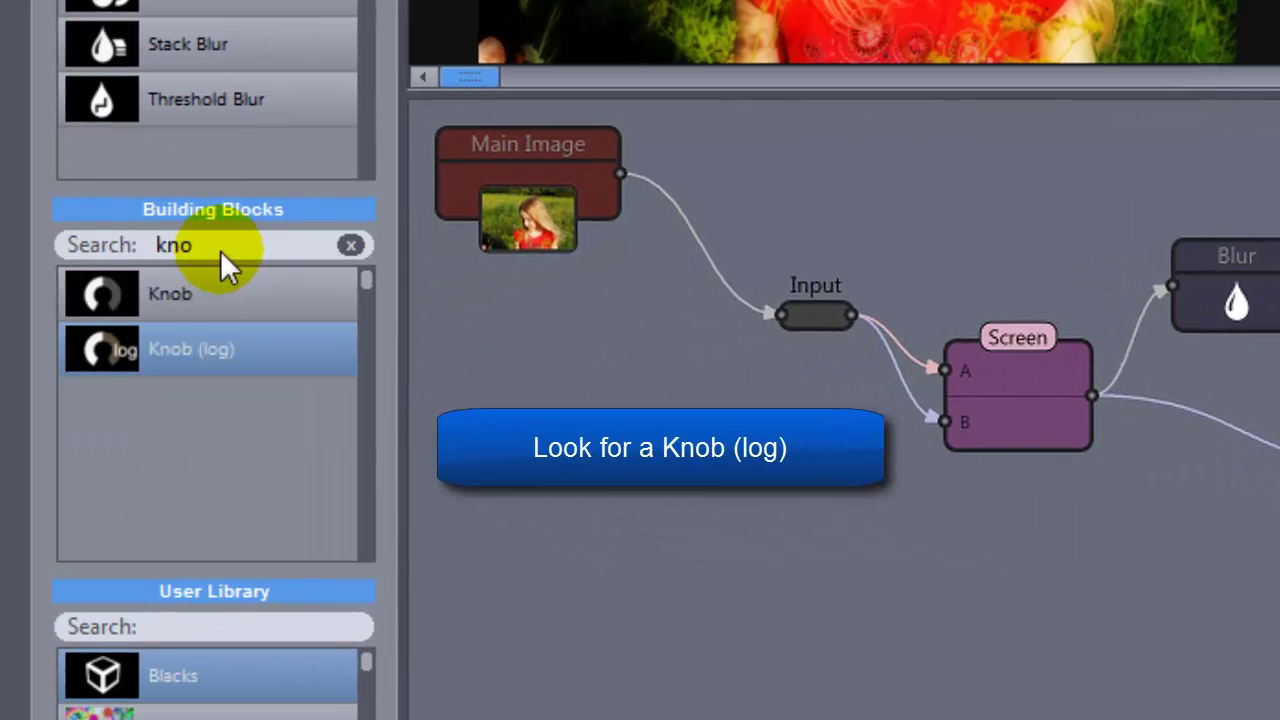
text(b)
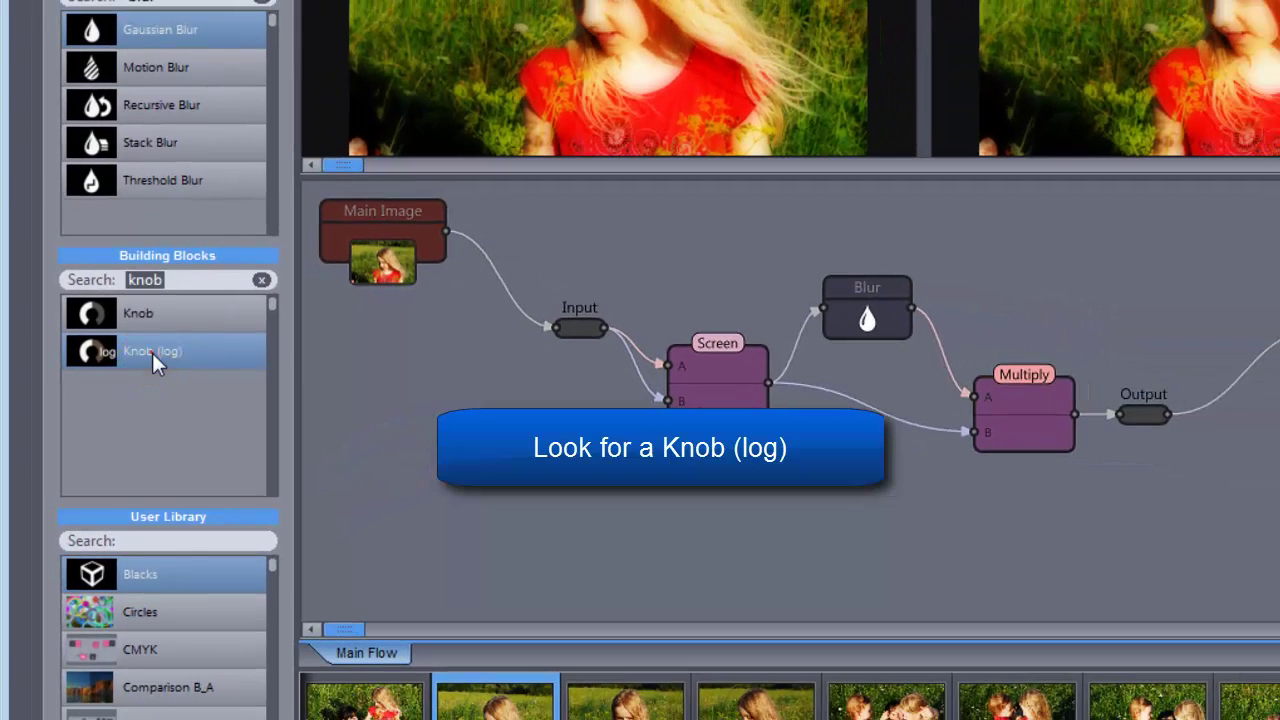
drag(170, 349, 1037, 214)
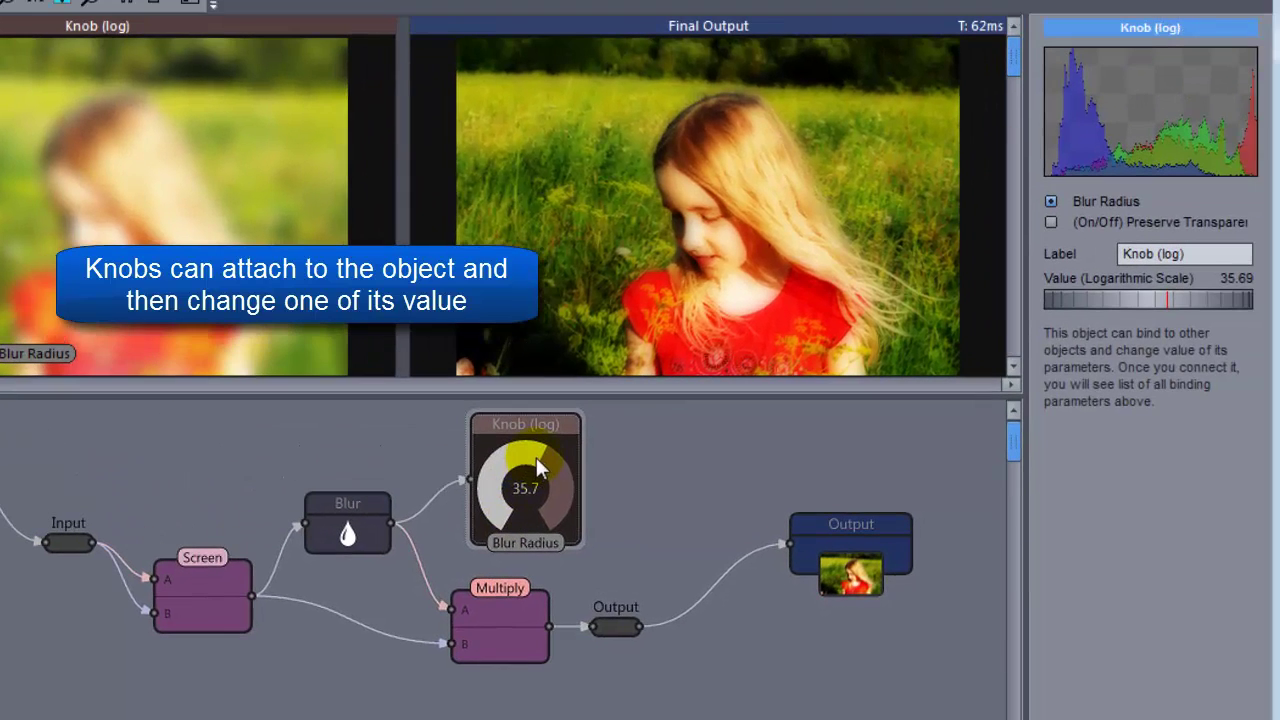
mouse_move(537, 460)
mouse_down()
mouse_move(497, 488)
mouse_move(546, 461)
mouse_move(557, 493)
mouse_move(556, 467)
mouse_move(521, 458)
mouse_move(554, 467)
mouse_up()
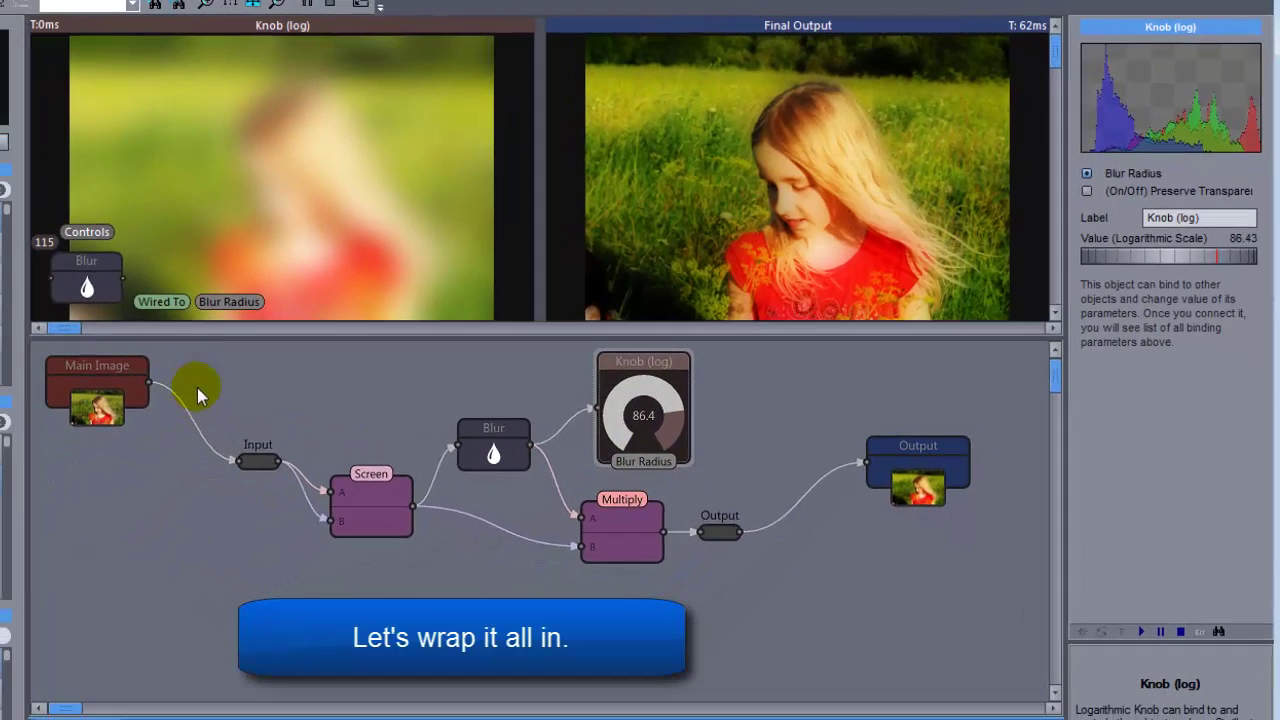
- Group the Input and Output pins, Screen, Blur, Multiply and the knob, and set the Blur Radius knob to about 63.2
drag(206, 345, 777, 619)
right_click(487, 403)
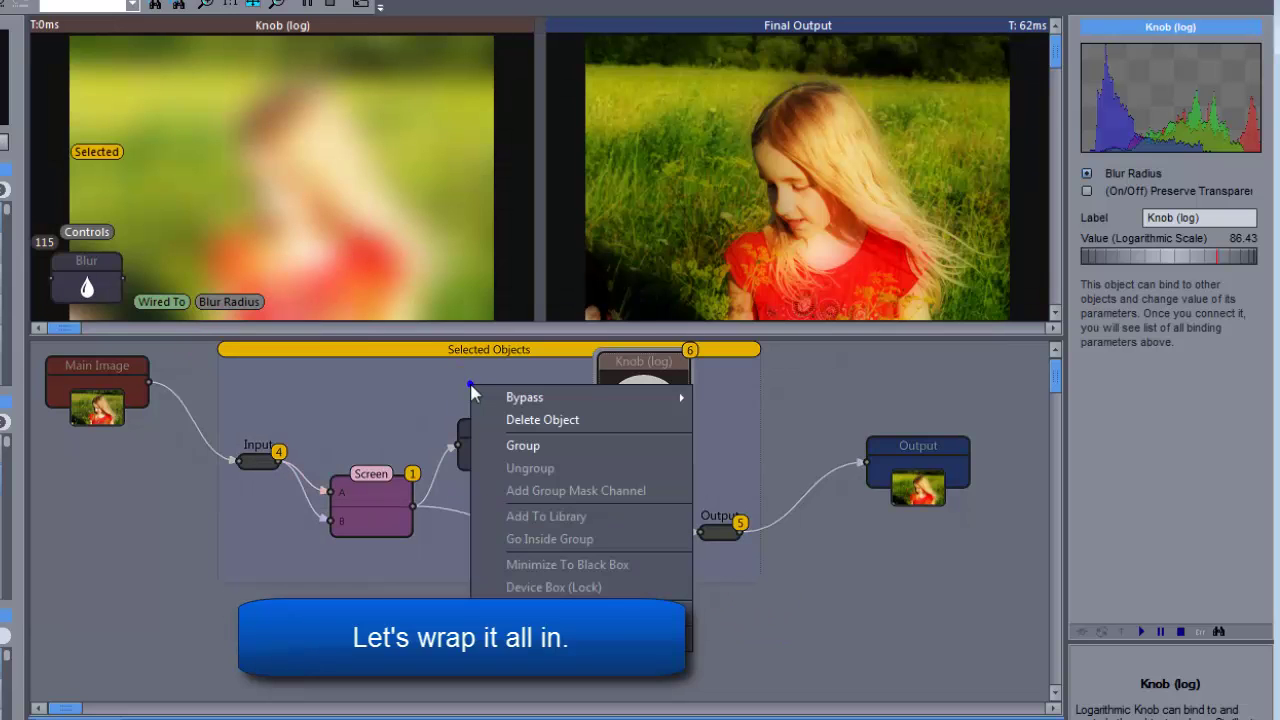
click(500, 443)
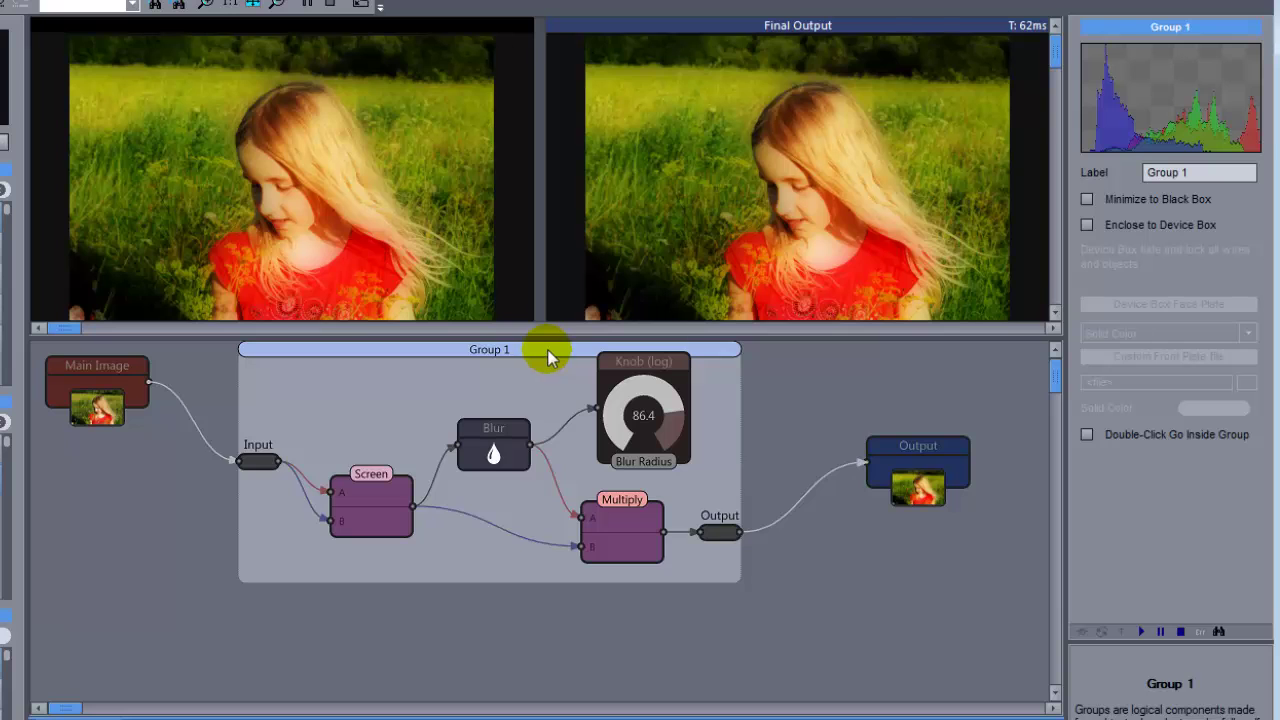
drag(549, 357, 574, 387)
click(697, 466)
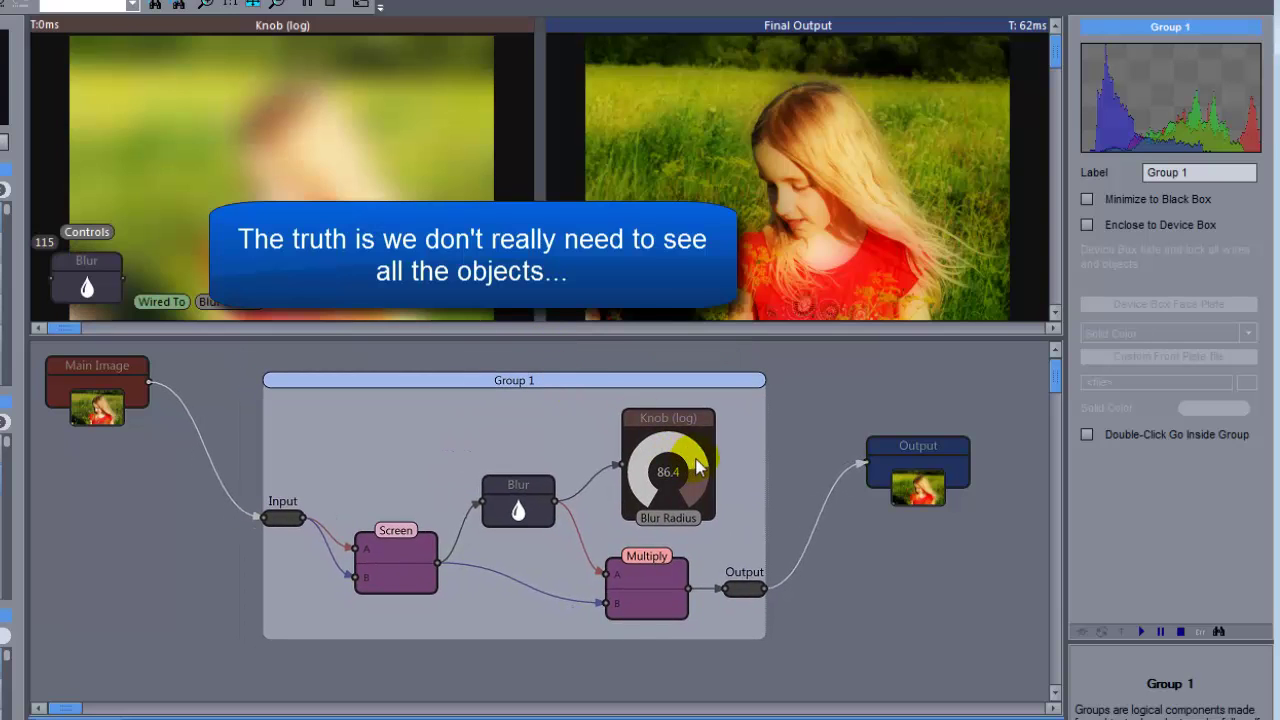
drag(697, 466, 686, 457)
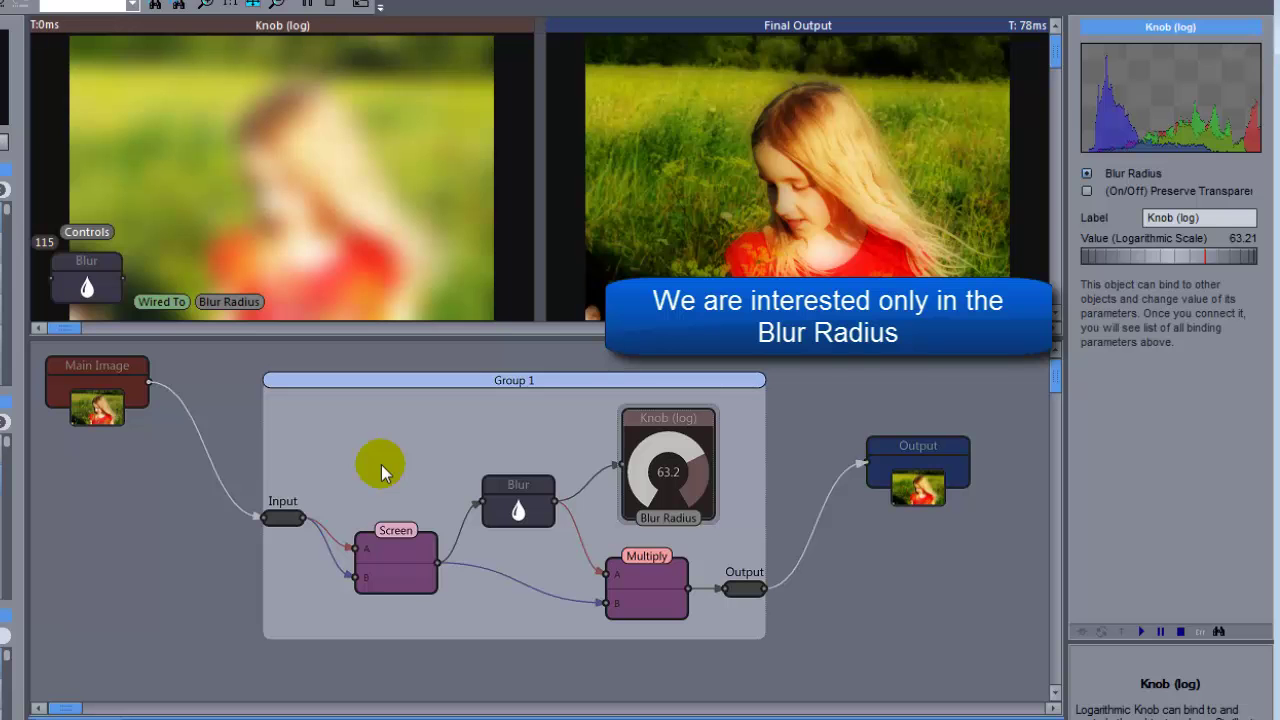
- Enclose Group 1 in a Device Box, dismiss its notice, and set the Blur Radius knob to about 37.7
click(414, 456)
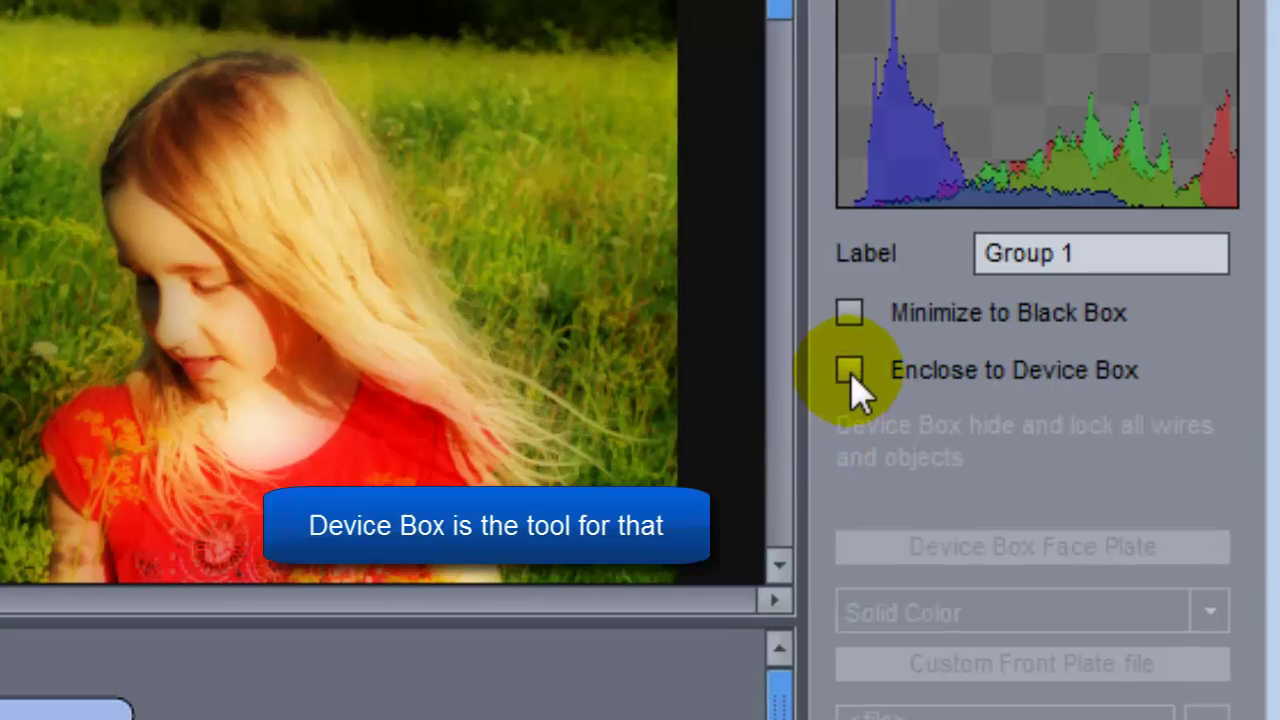
click(850, 372)
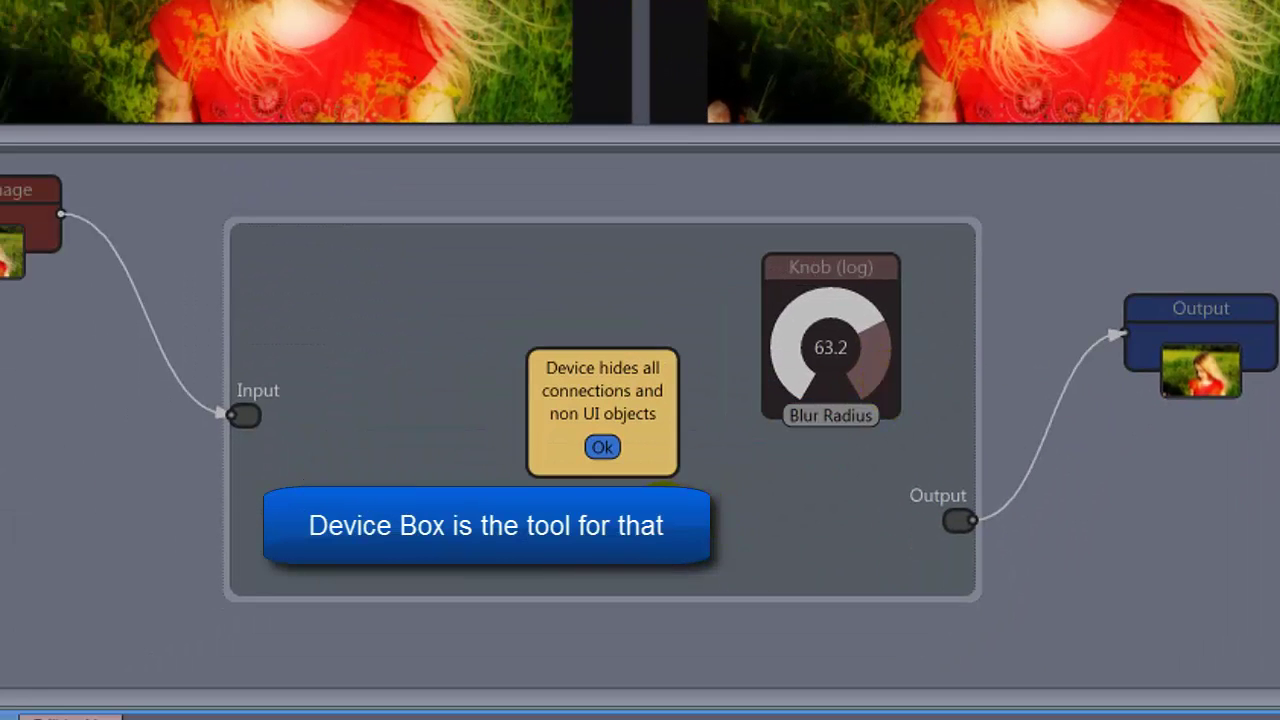
click(584, 456)
click(629, 440)
drag(825, 293, 819, 316)
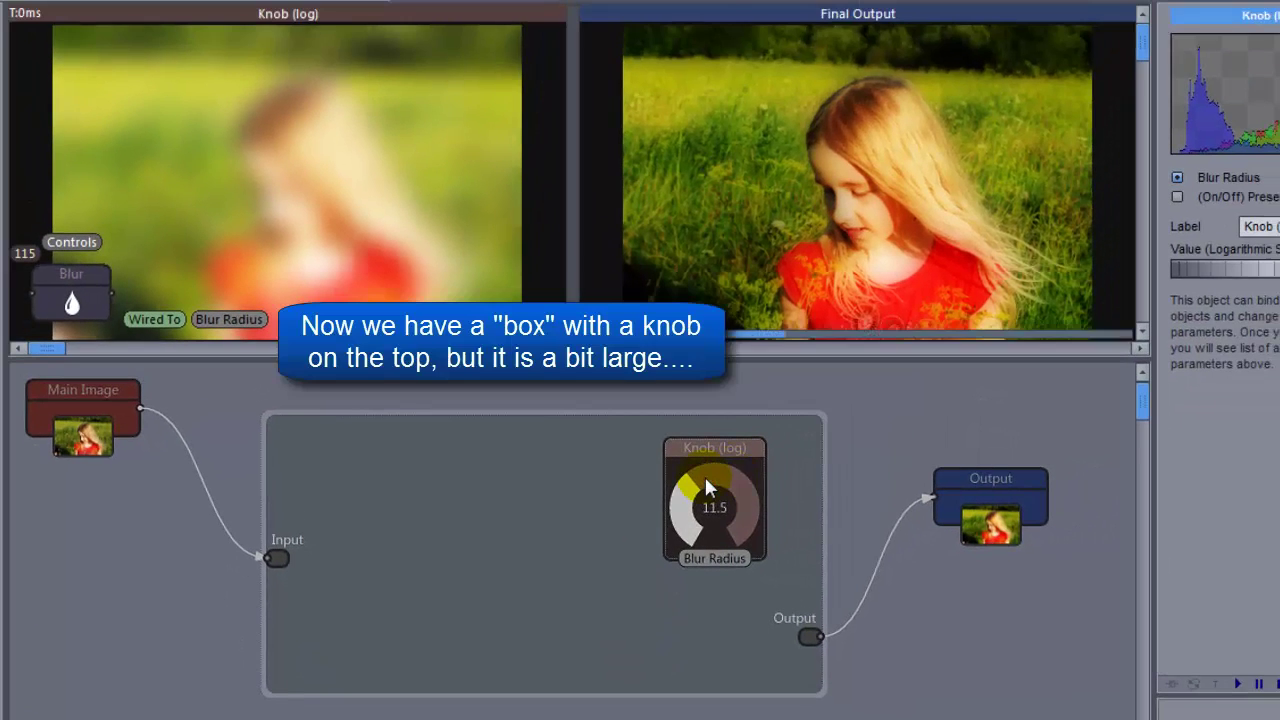
drag(704, 474, 735, 468)
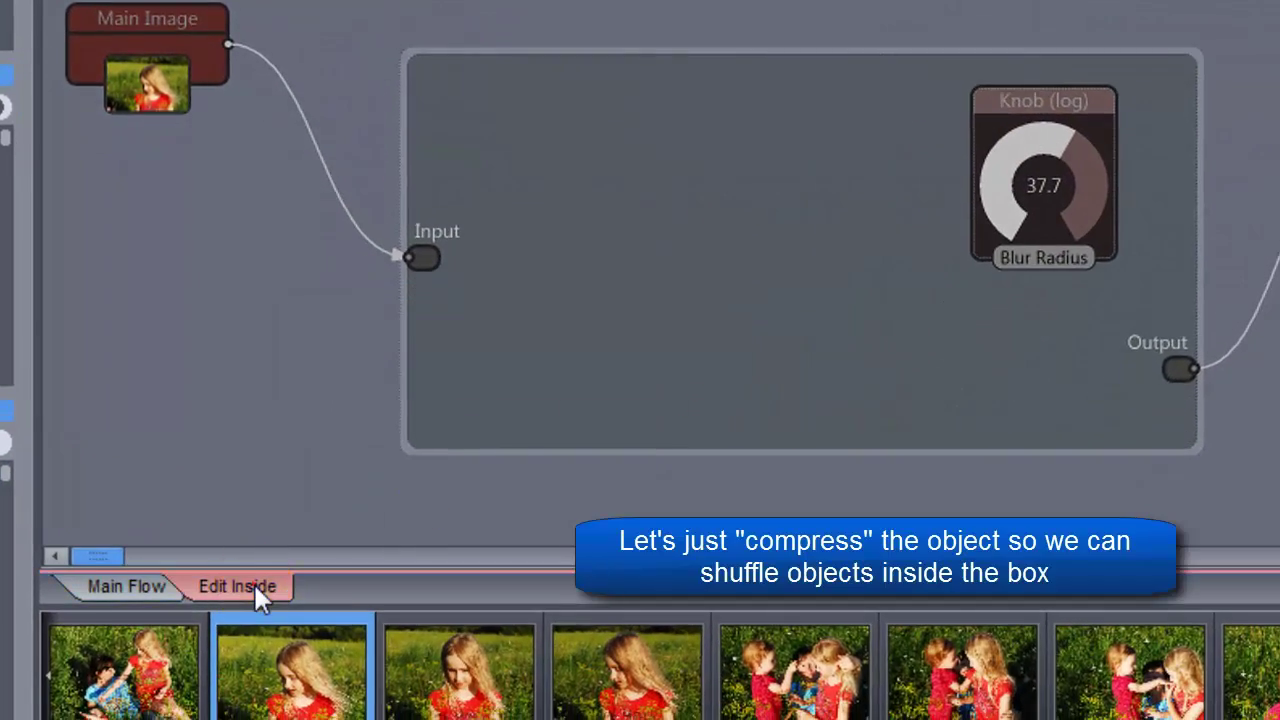
- Inside Group 1, collapse the objects into a circuit, gather the knob and the Input and Output pins around it, and return to the main flow
click(266, 606)
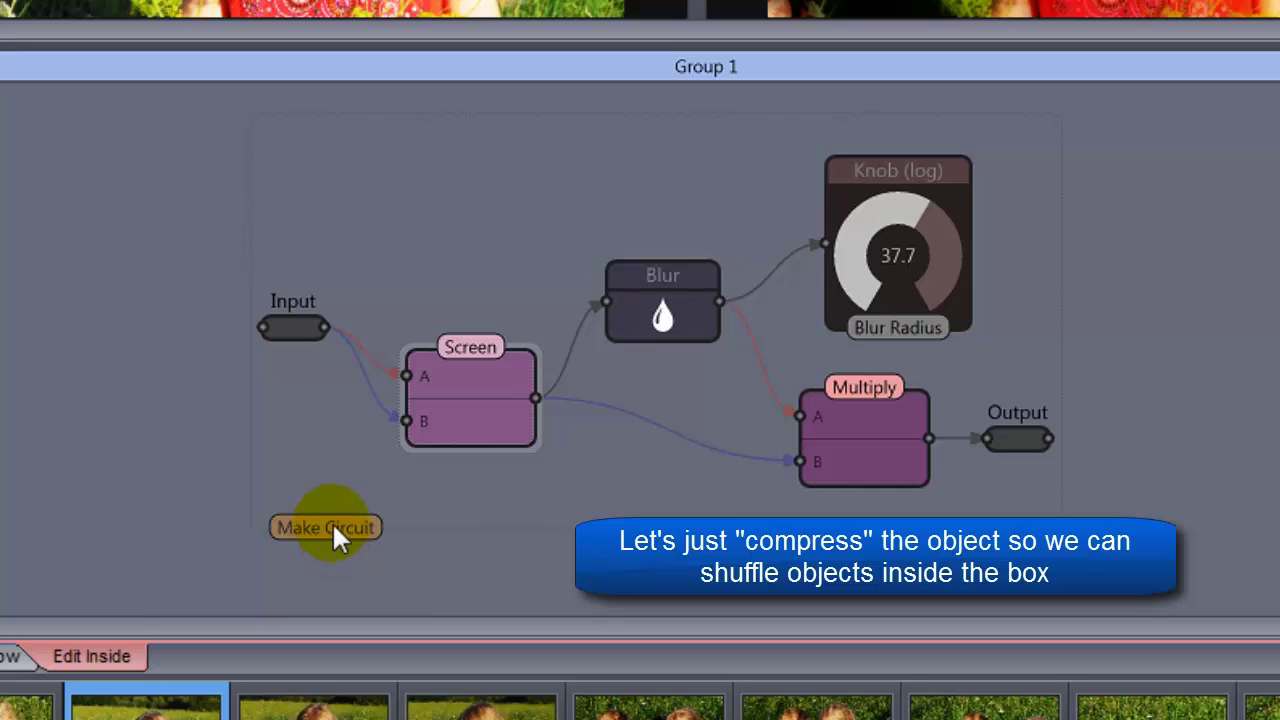
click(334, 528)
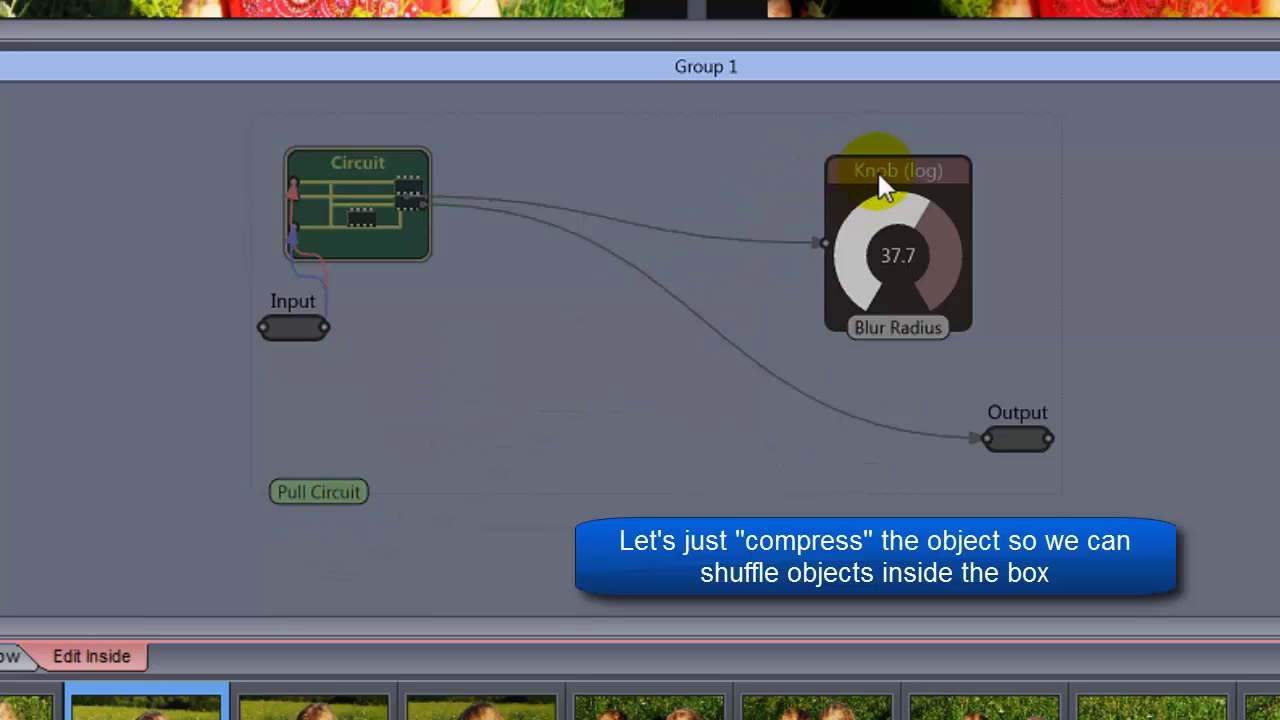
drag(879, 177, 450, 185)
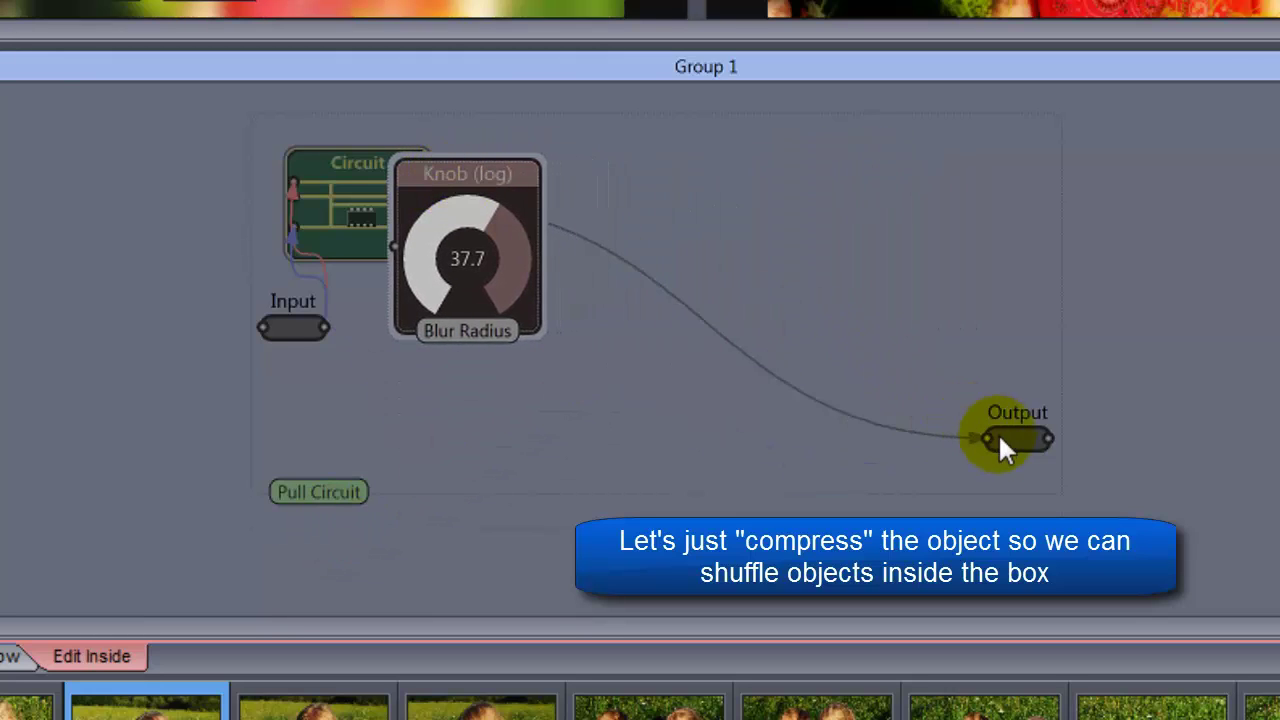
drag(999, 436, 611, 280)
drag(300, 333, 325, 280)
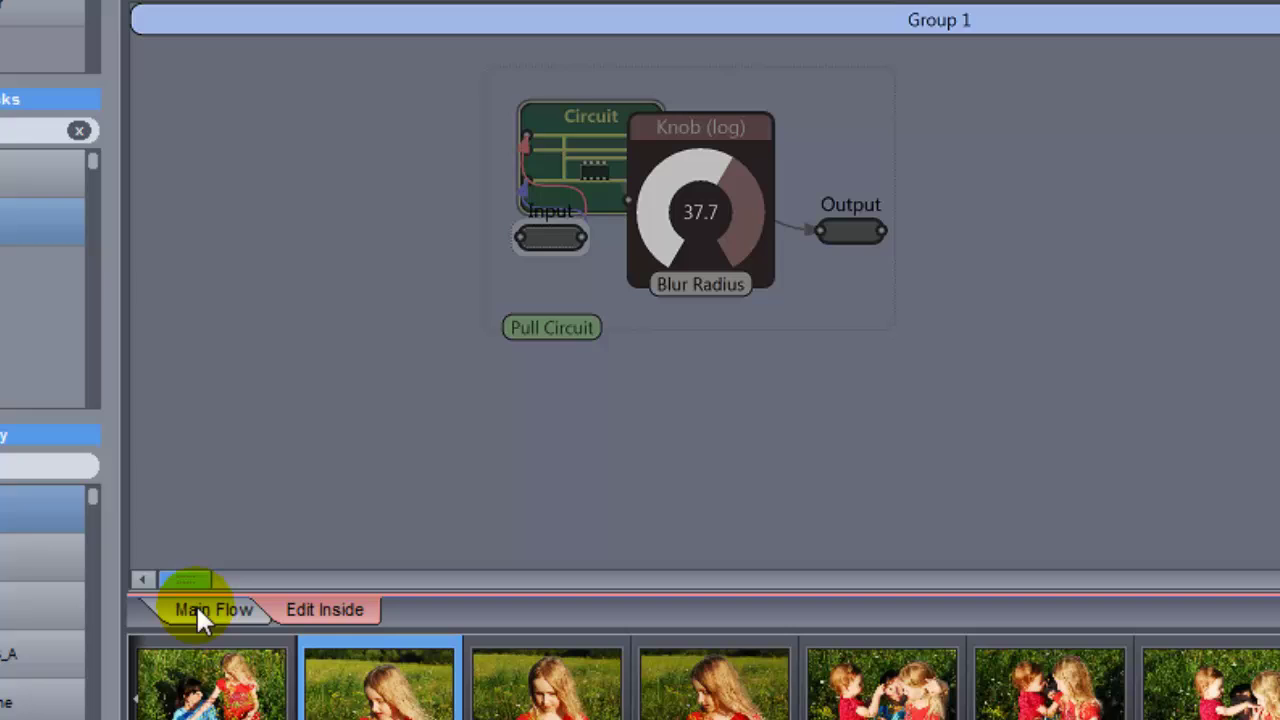
click(196, 608)
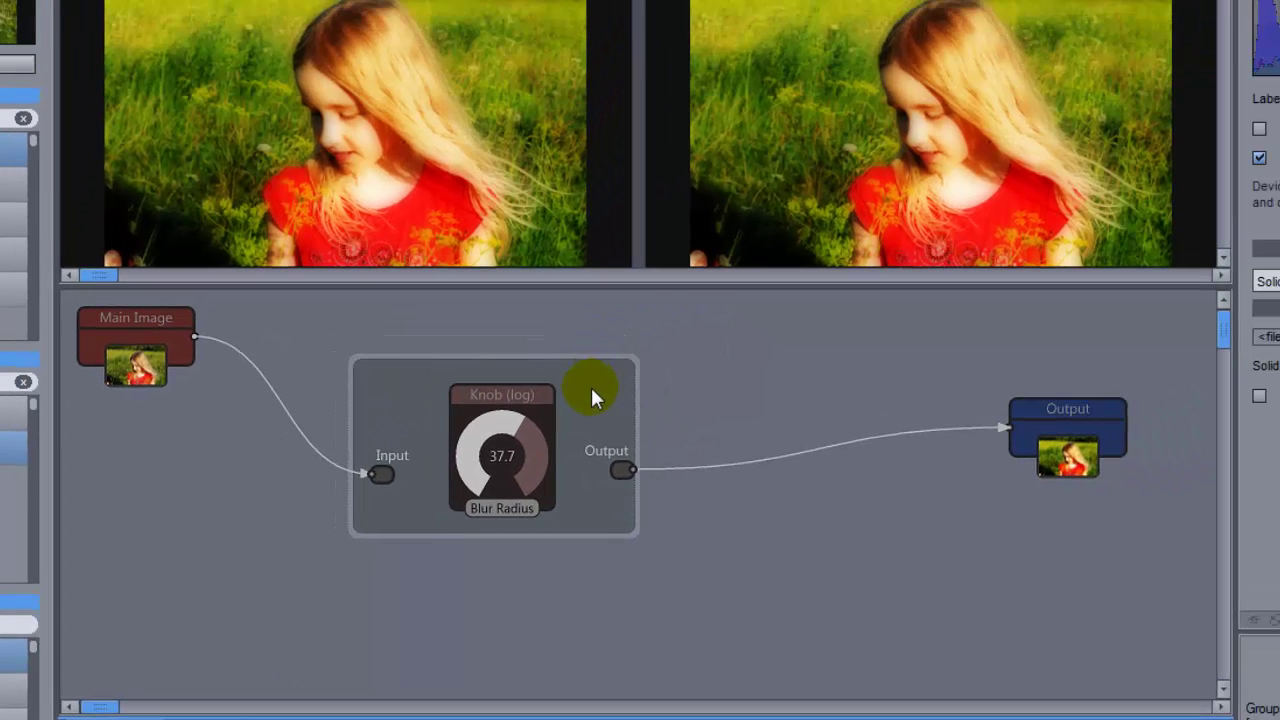
- Minimize Group 1 to a black box, shift it slightly and expand it again, and set its Blur Radius knob to about 101
double_click(591, 397)
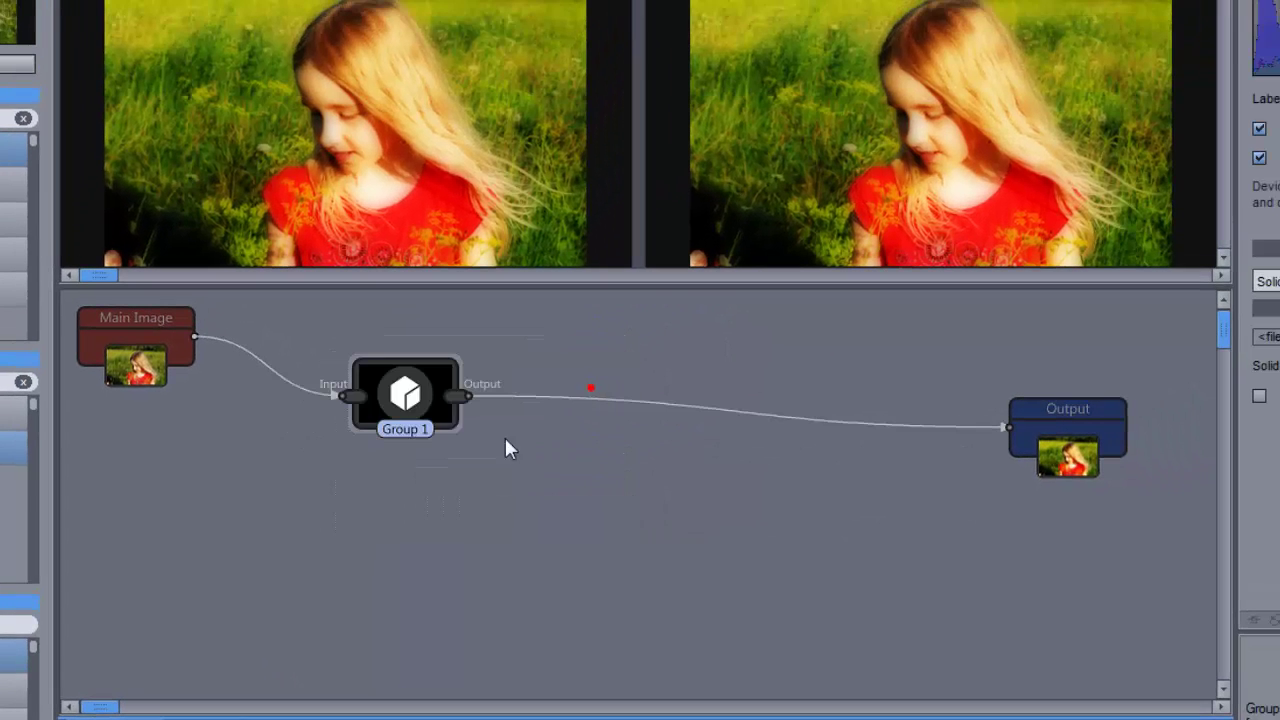
drag(400, 391, 446, 390)
double_click(443, 387)
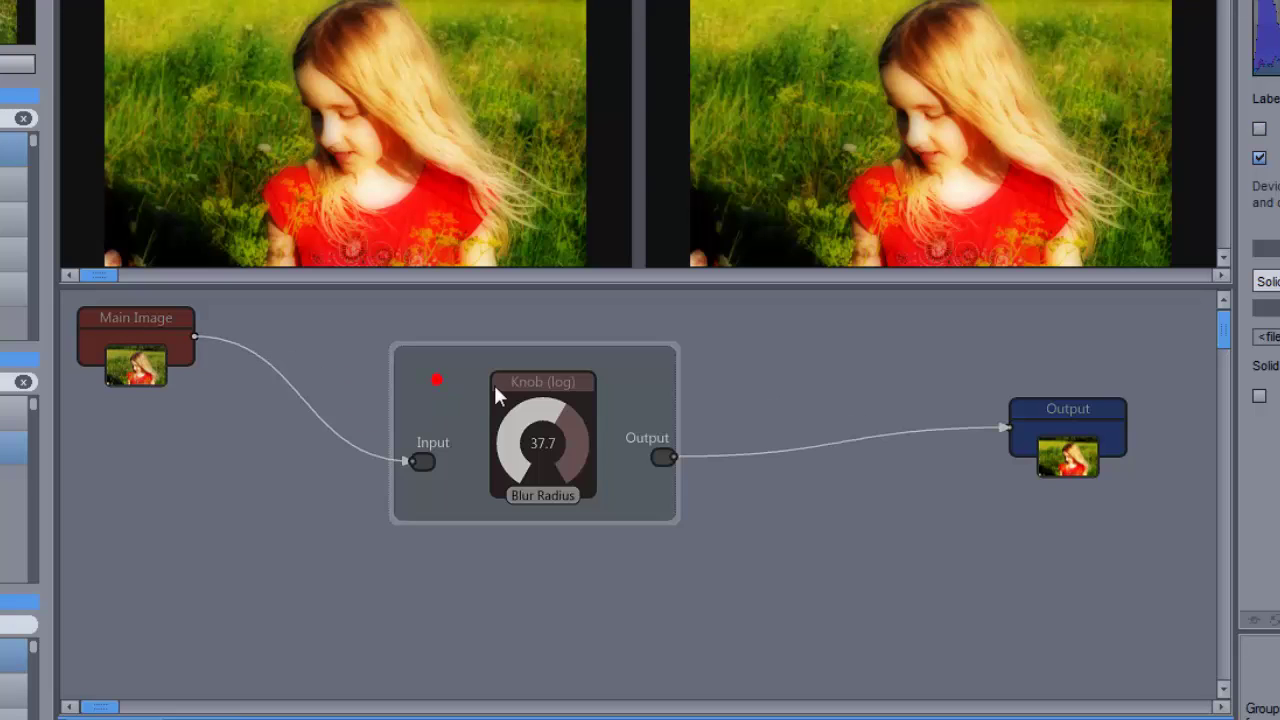
mouse_move(560, 427)
mouse_down()
mouse_move(509, 433)
mouse_move(570, 450)
mouse_move(584, 429)
mouse_up()
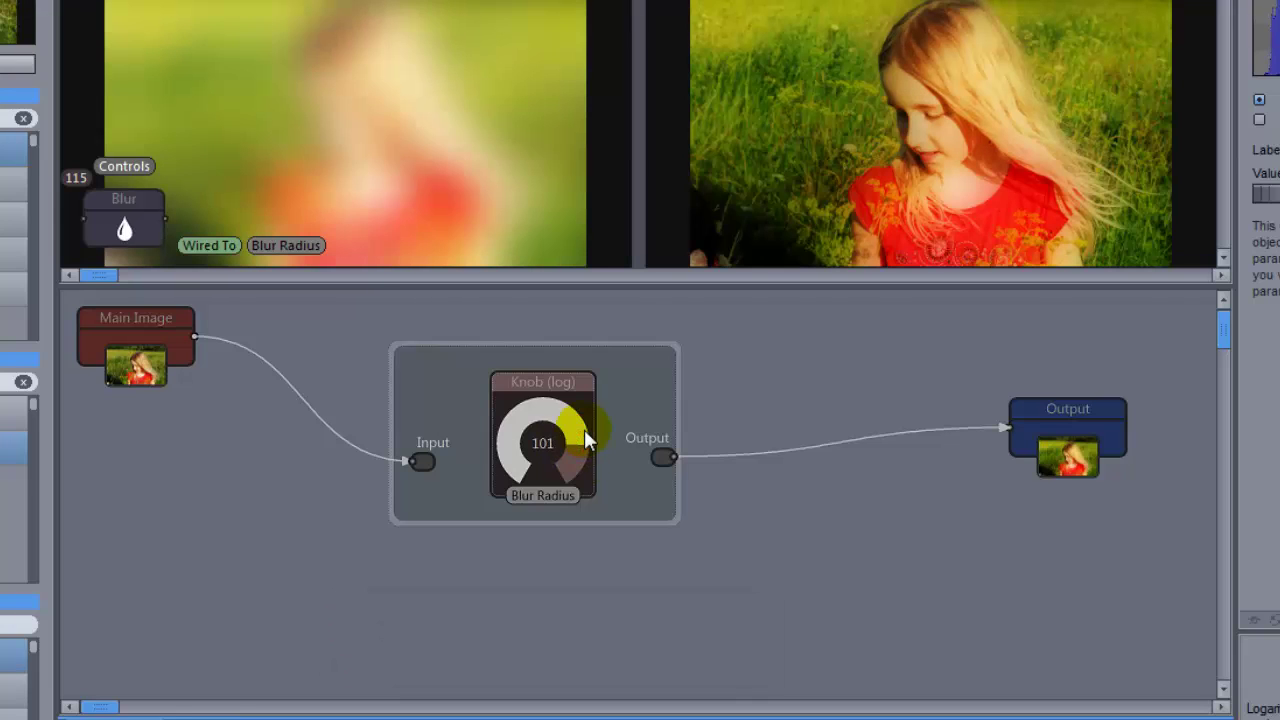
- Add Group 1 to the library as "My Orton Effect", using the output image as its thumbnail
right_click(476, 490)
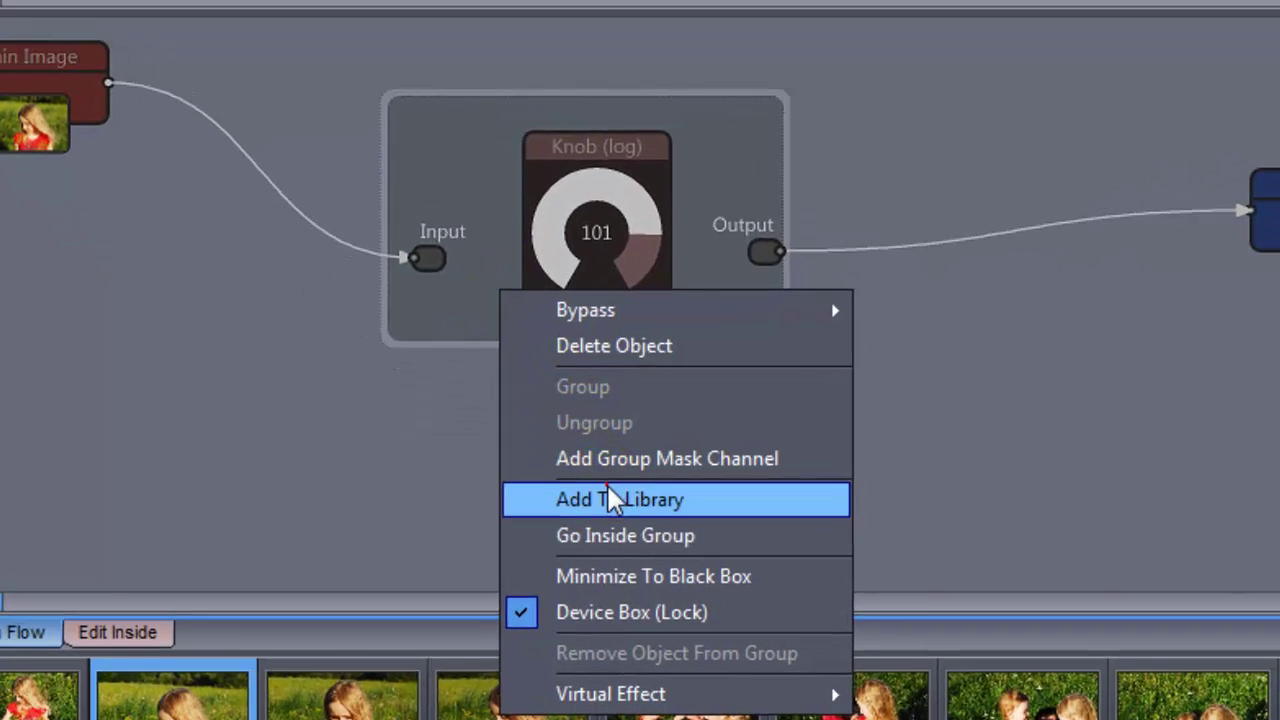
click(610, 497)
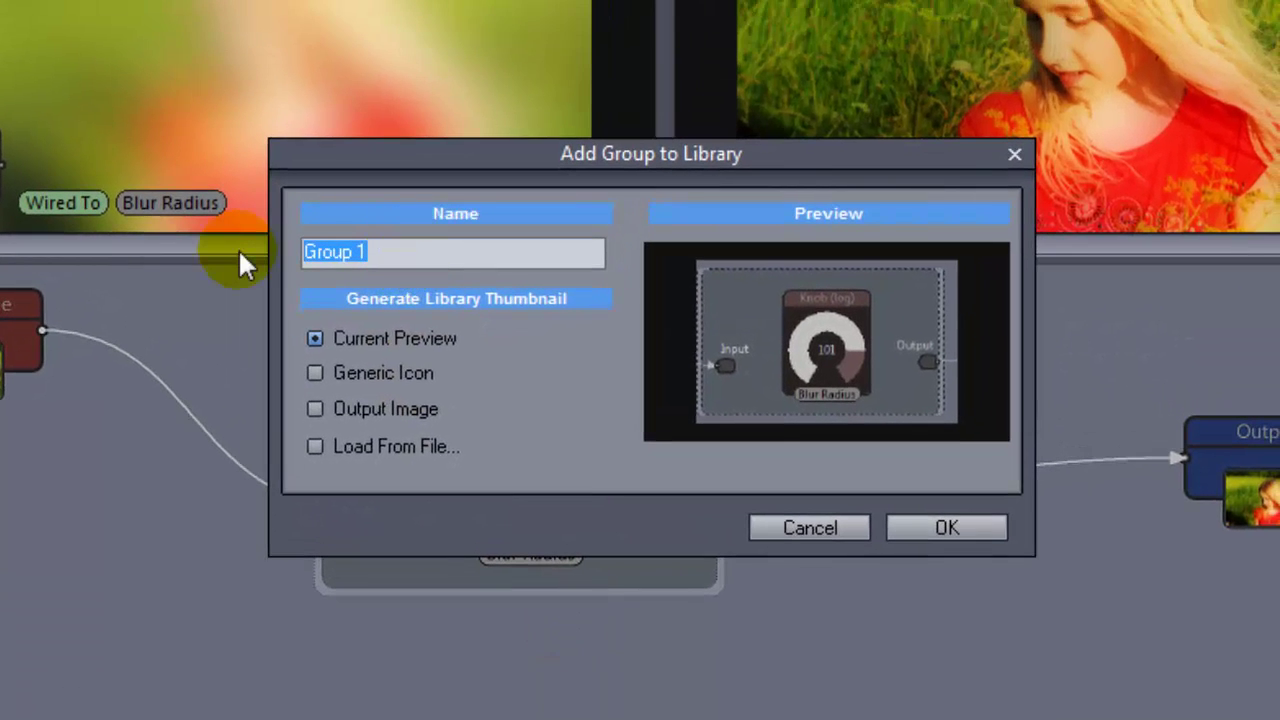
text(My Orton Effect)
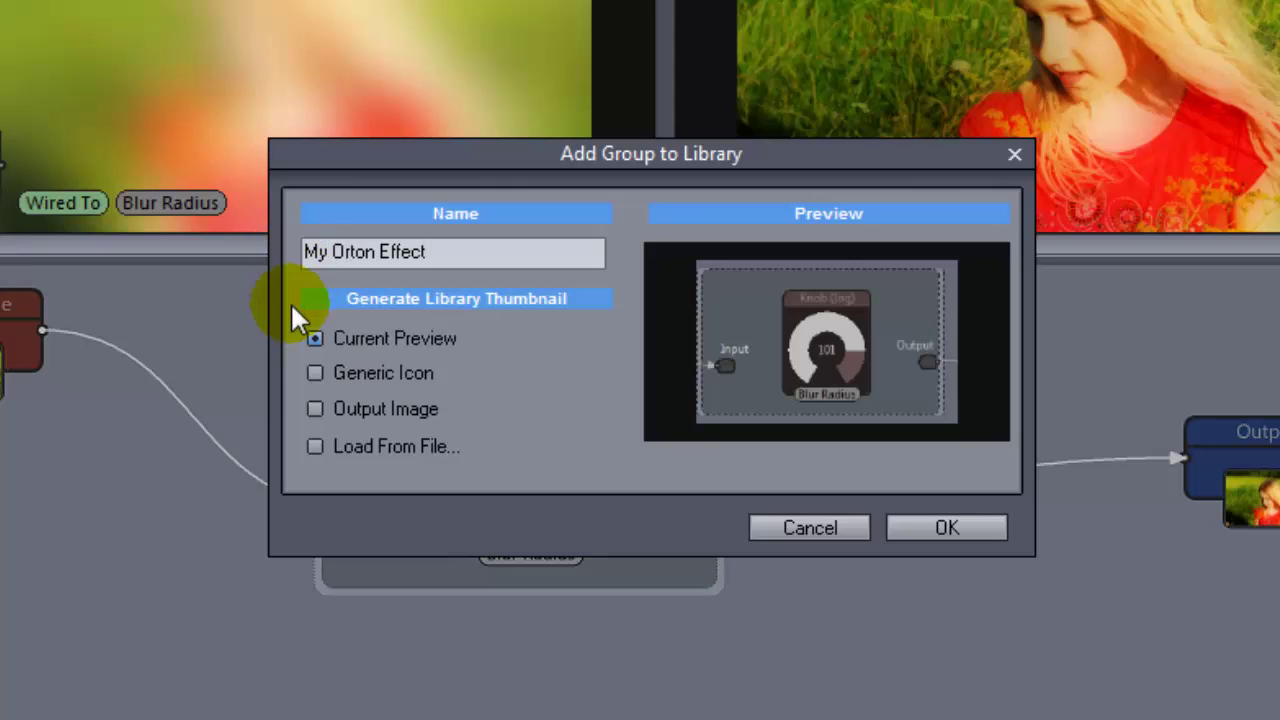
click(316, 409)
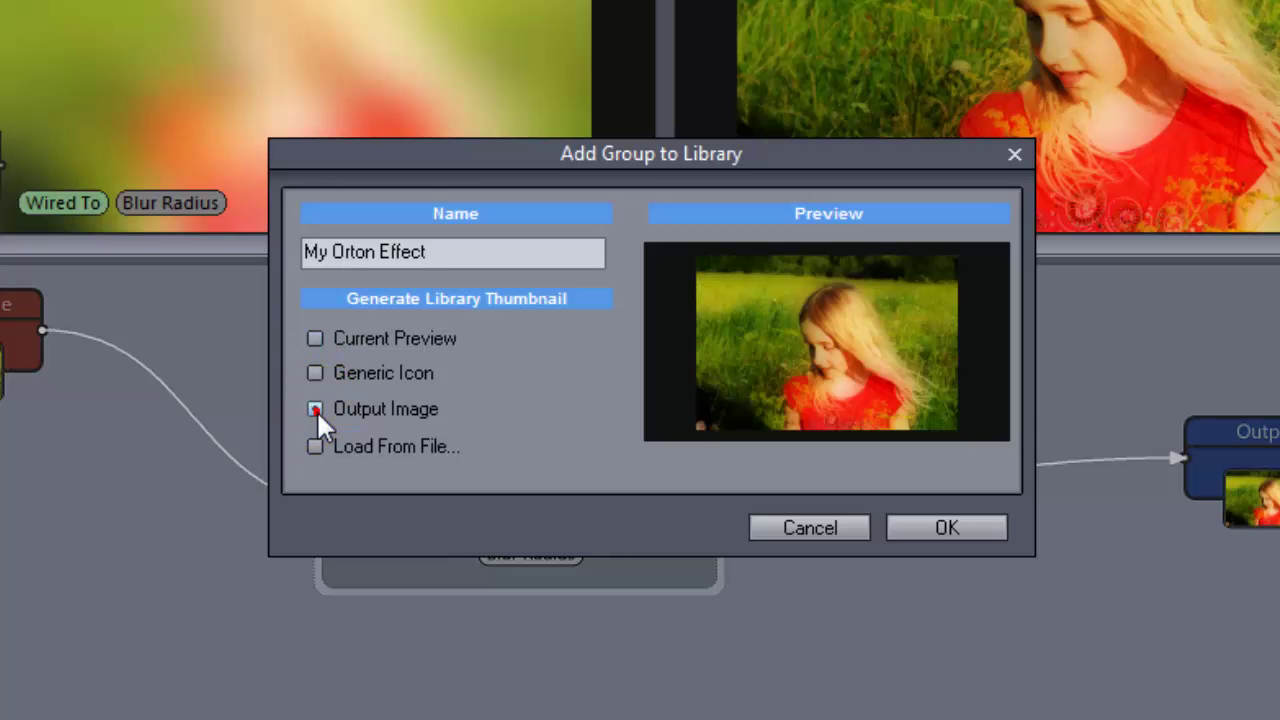
click(948, 523)
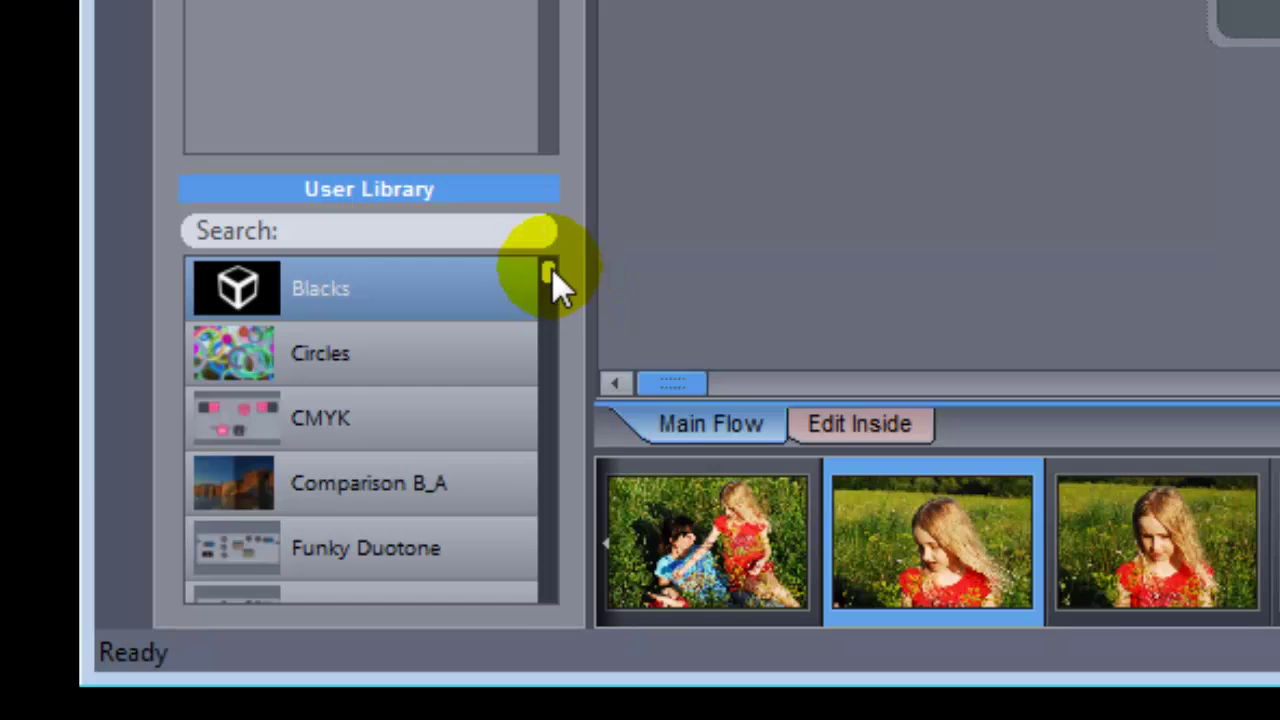
- Locate My Orton Effect in the User Library and delete Group 1 from the main flow
drag(551, 272, 535, 412)
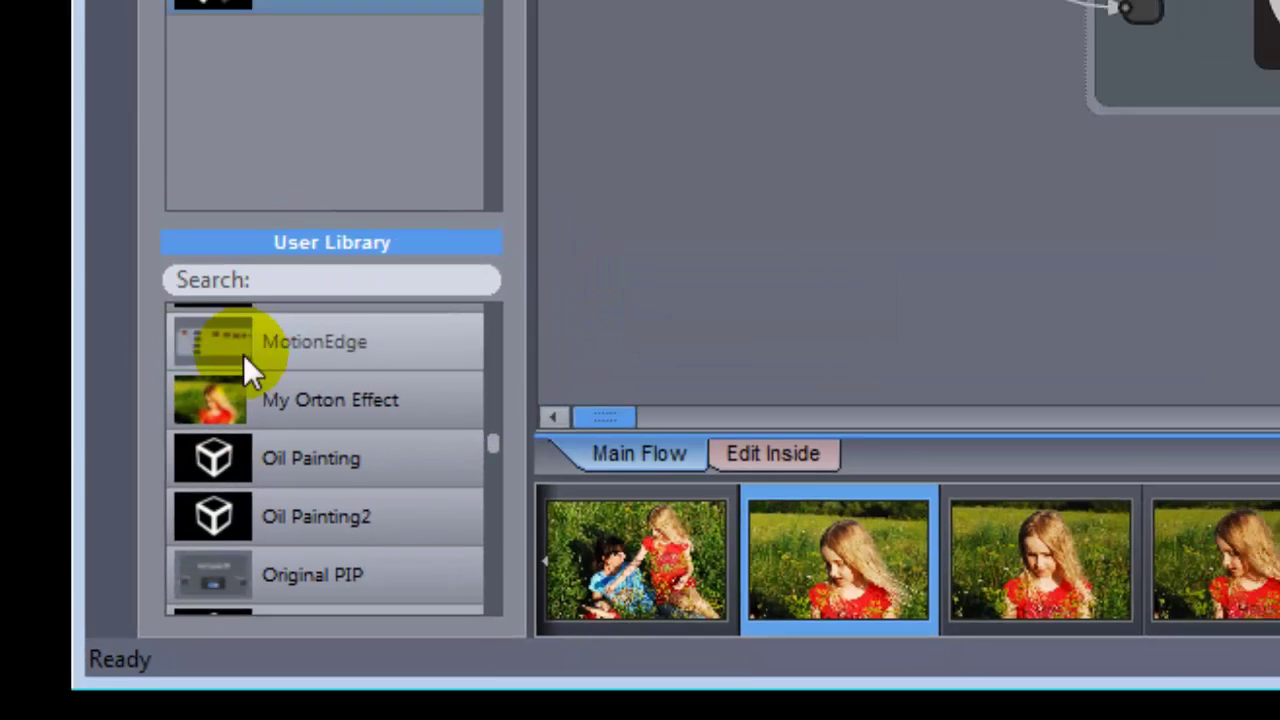
key(Delete)
click(522, 340)
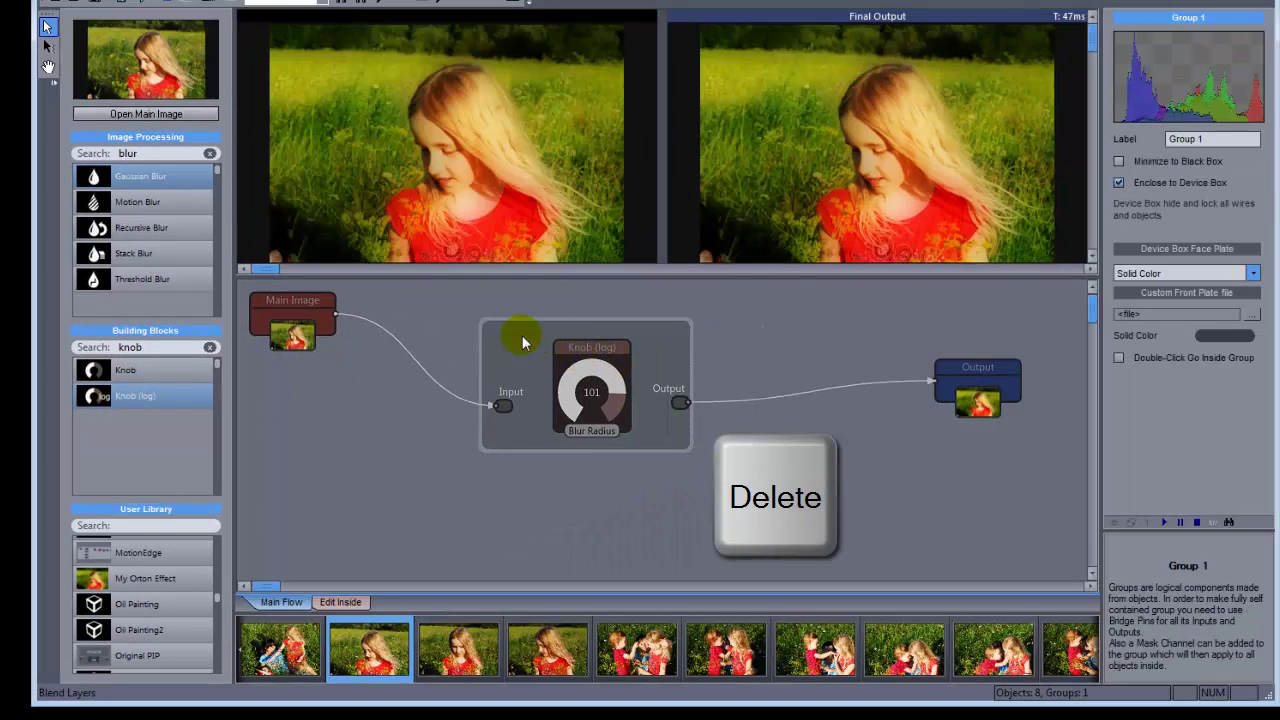
click(745, 391)
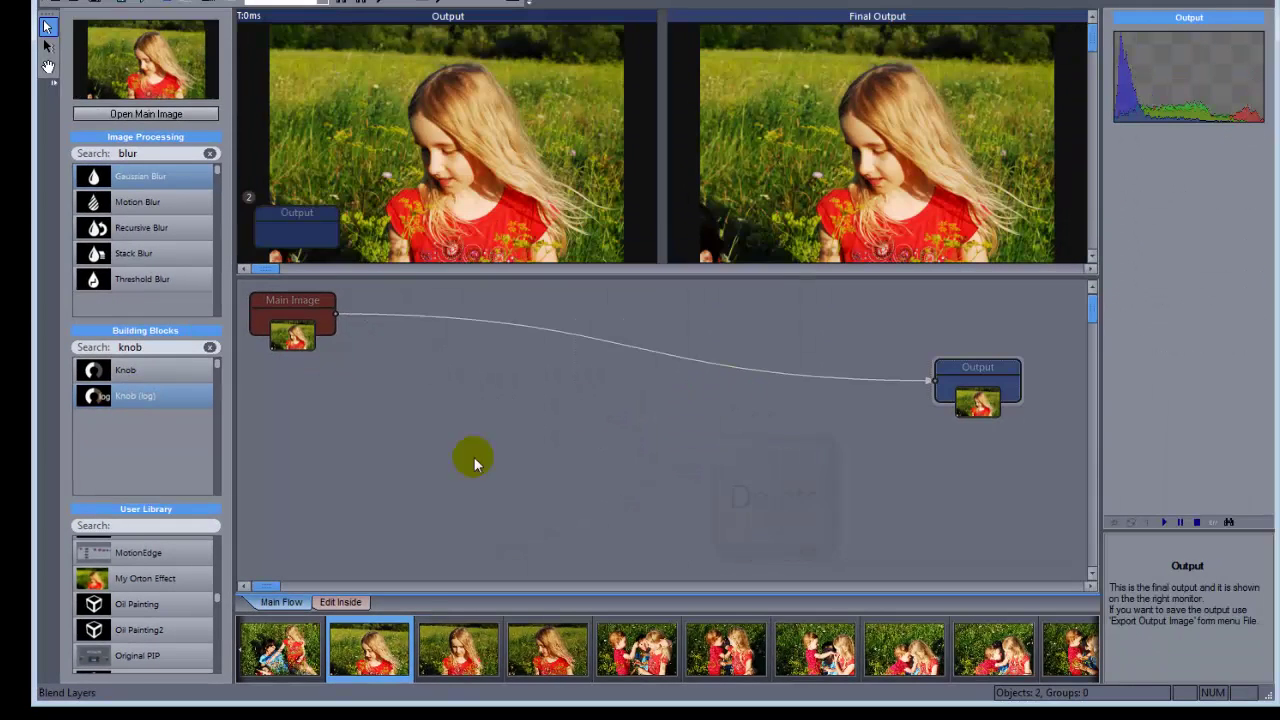
- Insert My Orton Effect from the User Library between Main Image and Output, and set its Blur Radius knob to about 34.7
drag(134, 579, 545, 396)
click(618, 341)
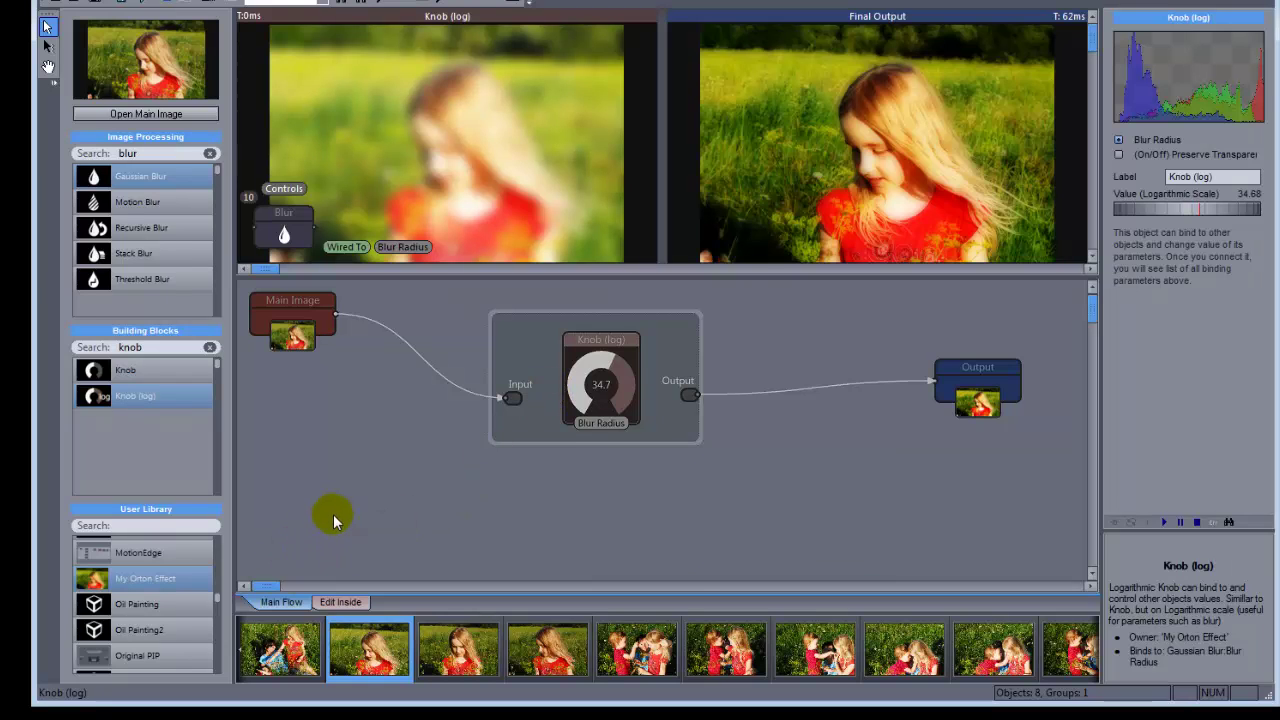
- Insert a second My Orton Effect between the first one and Output, move Output slightly away from it, and select the first effect box
drag(160, 582, 848, 334)
drag(975, 372, 1005, 375)
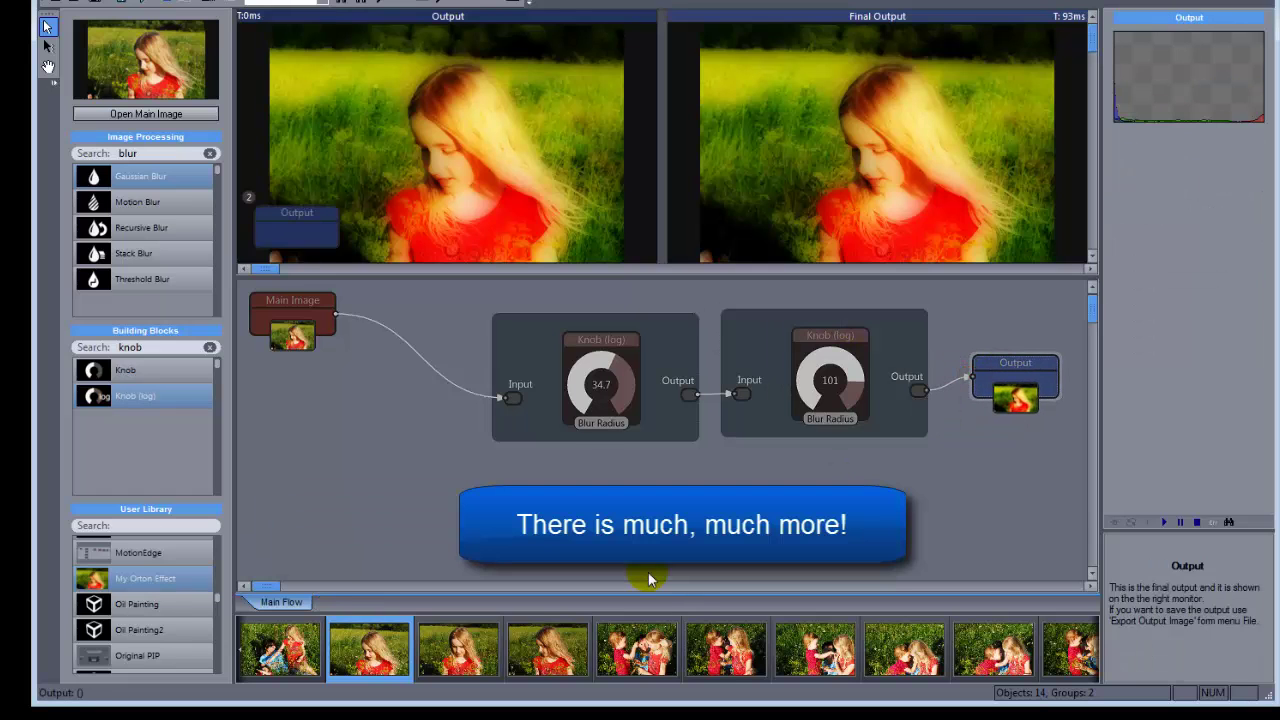
click(618, 364)
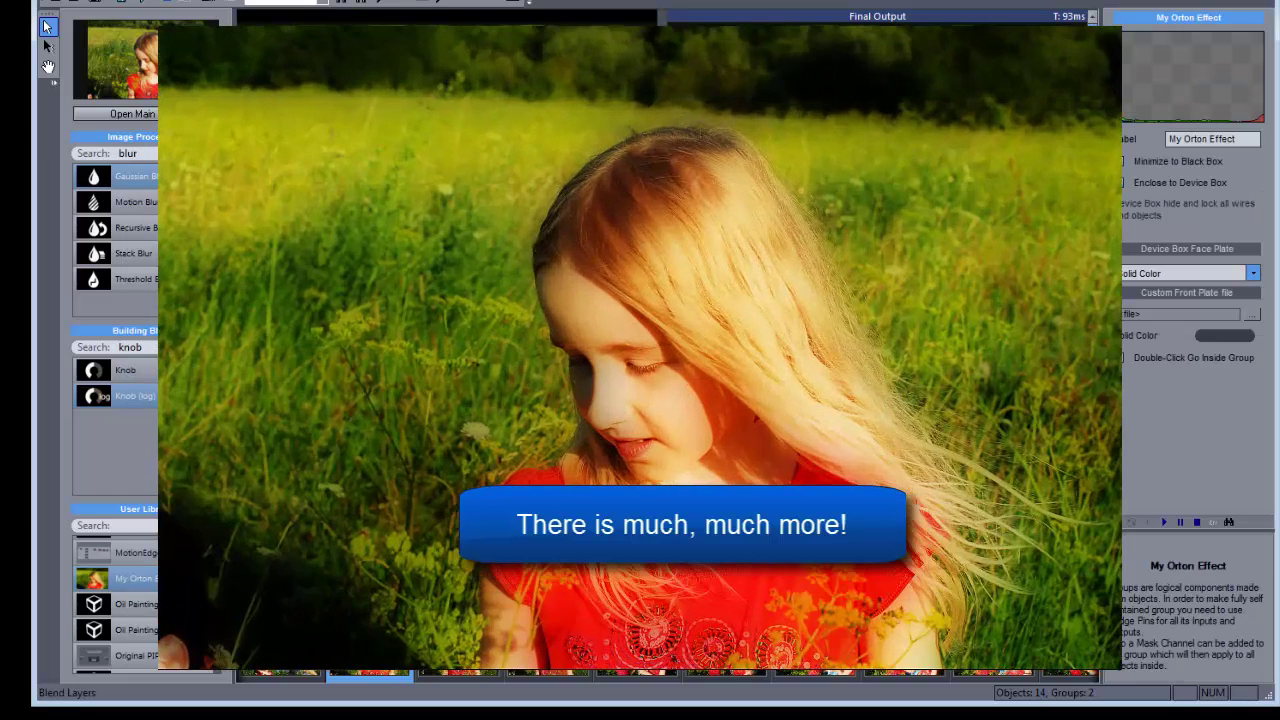